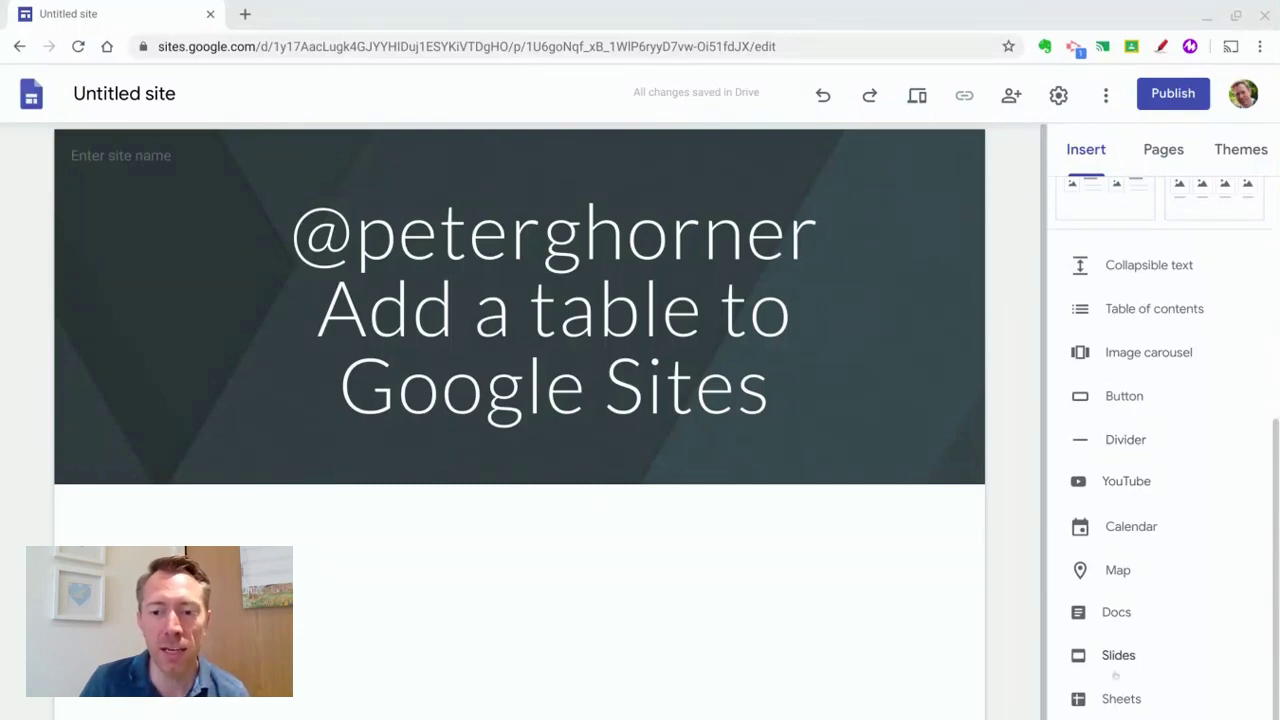
- Scroll the Insert panel back up to the top so Embed is visible
{"action": "scroll", "coordinate": [1124, 652], "scroll_direction": "up", "scroll_amount": 4}
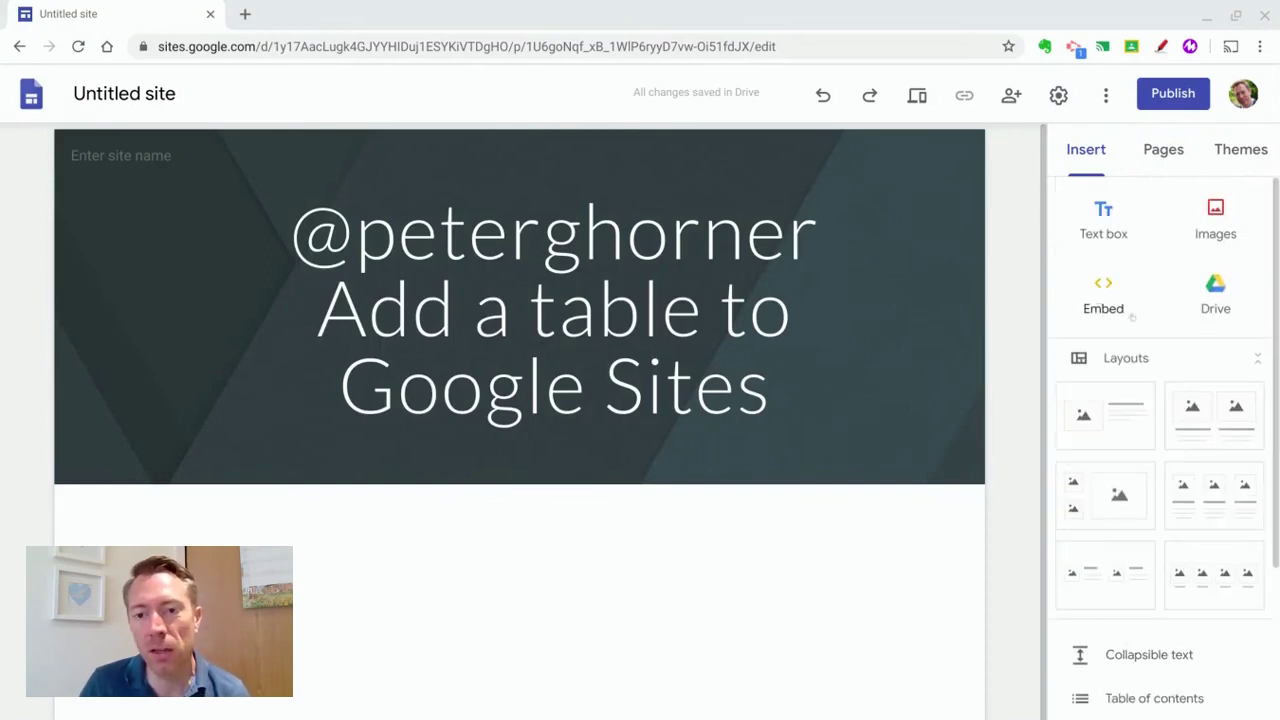
- Embed the names-and-houses HTML table on the page as embed code
{"action": "left_click", "coordinate": [1103, 292]}
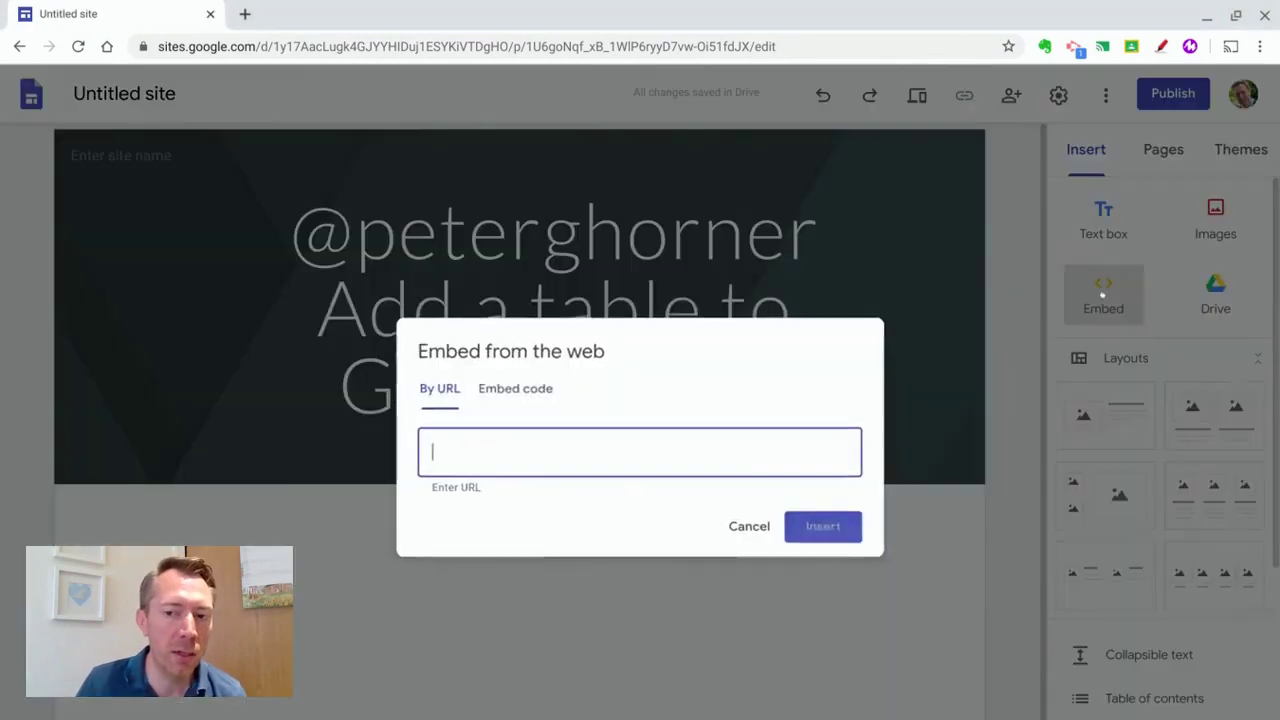
{"action": "left_click", "coordinate": [494, 390]}
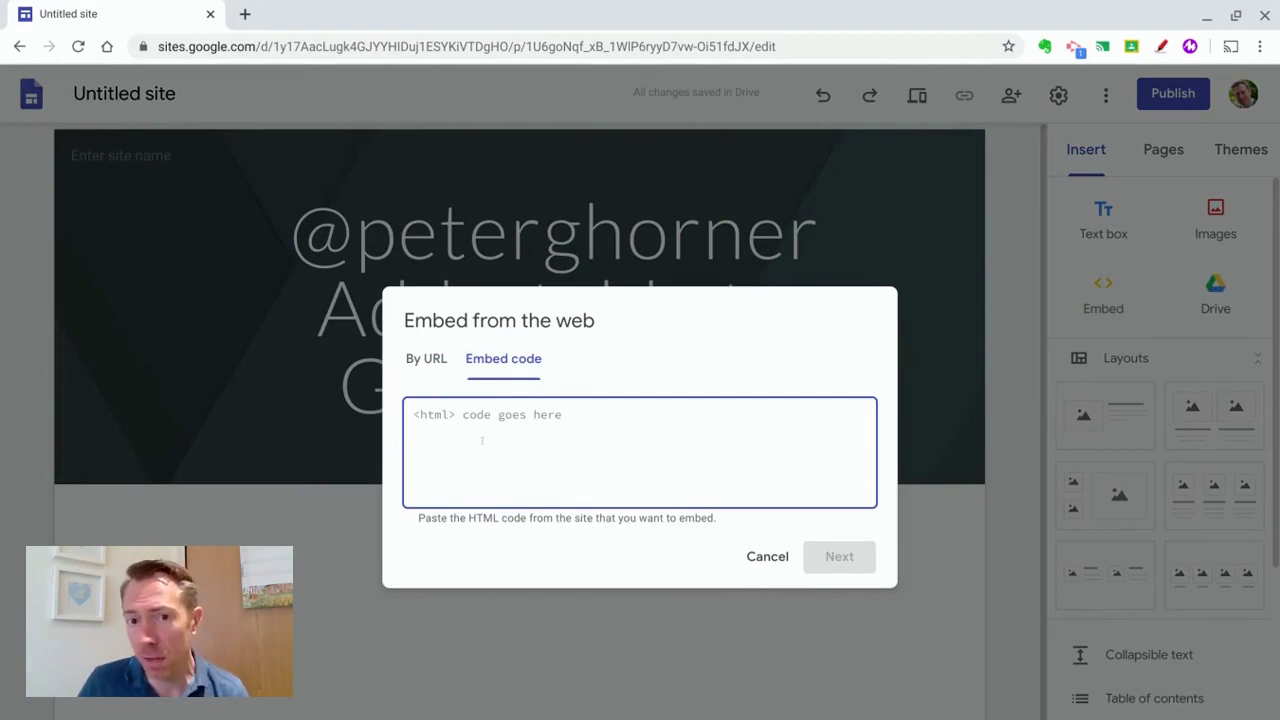
{"action": "key", "text": "ctrl+v"}
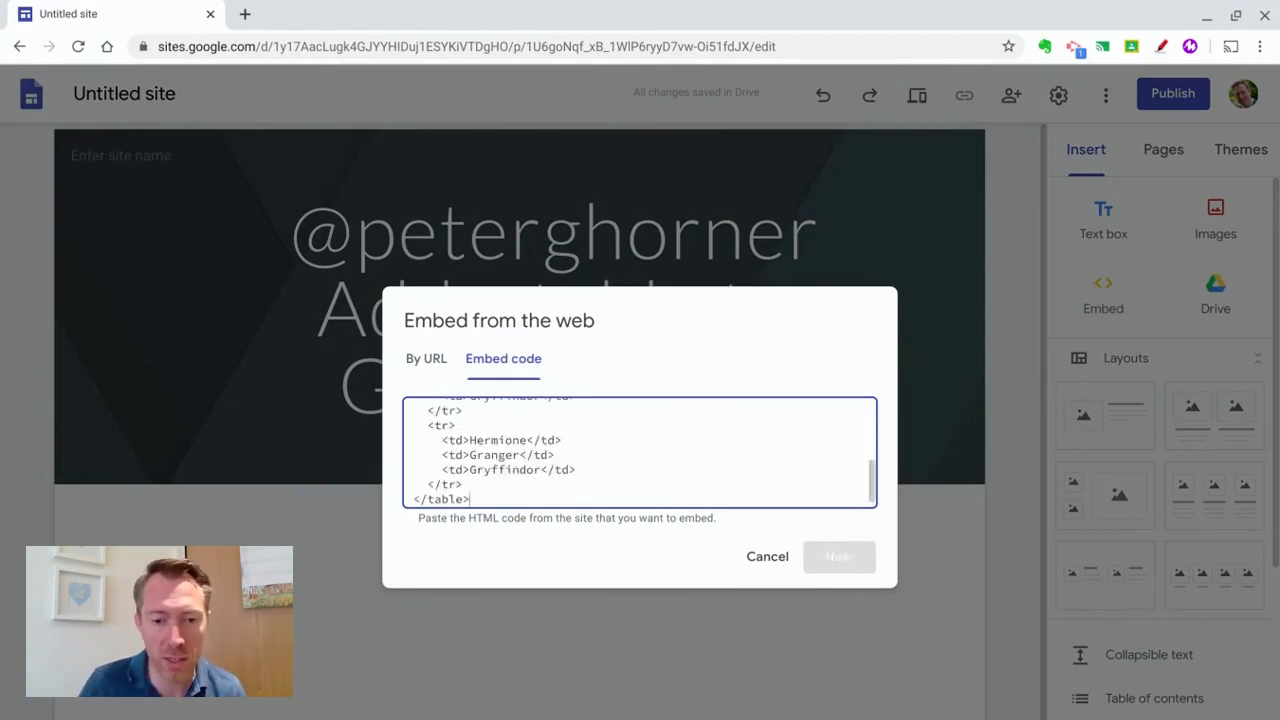
{"action": "scroll", "coordinate": [640, 450], "scroll_direction": "up", "scroll_amount": 10}
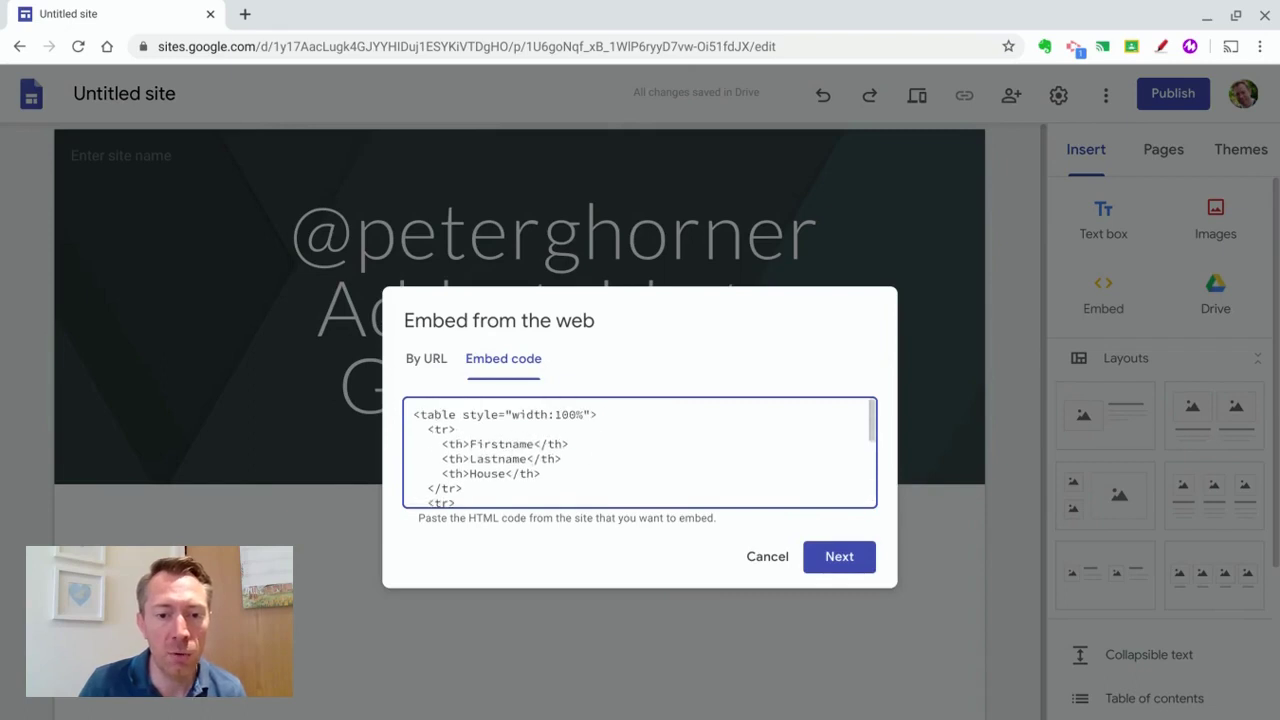
{"action": "left_click", "coordinate": [825, 558]}
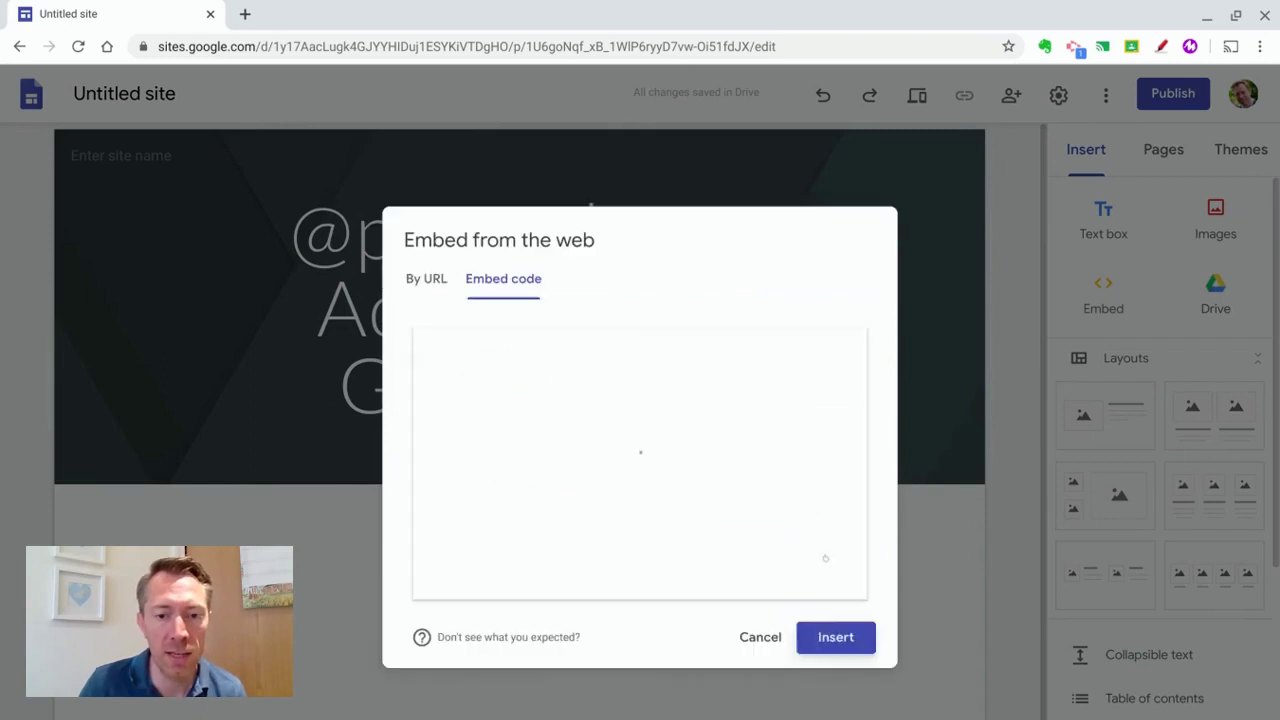
{"action": "left_click", "coordinate": [836, 637]}
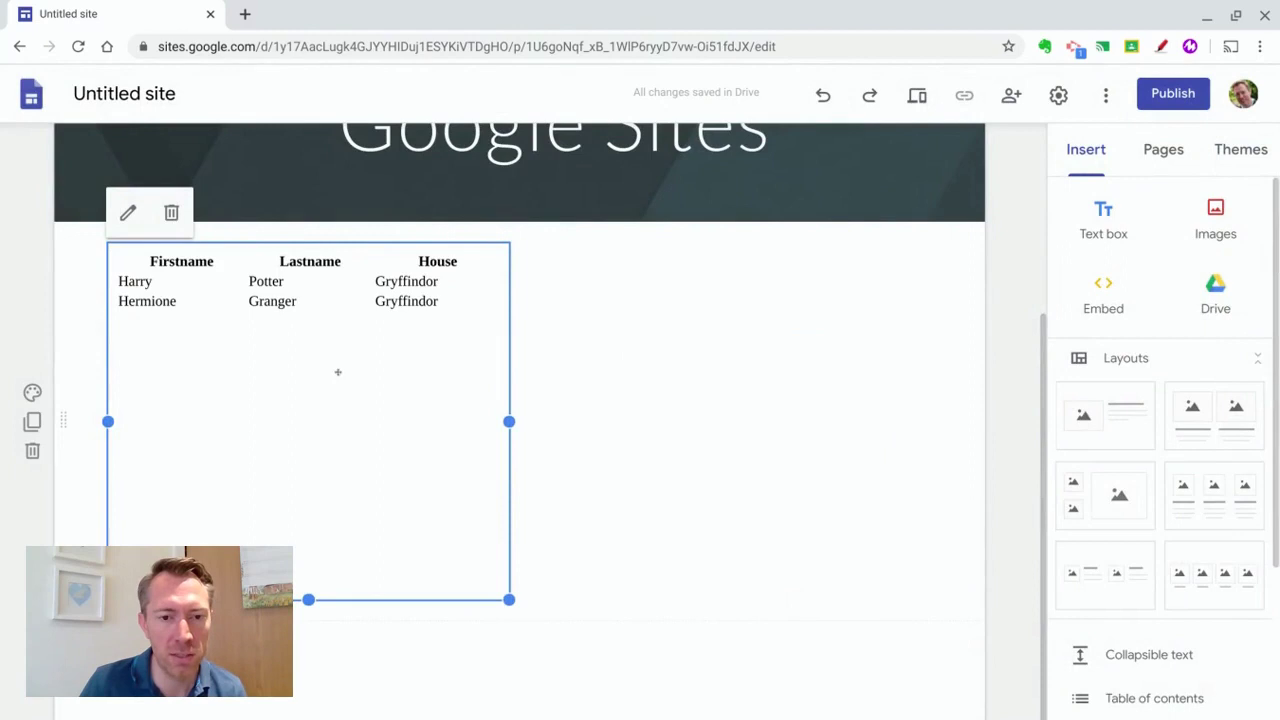
- Move the table embed to the section's right side and widen it leftward
{"action": "left_click_drag", "start_coordinate": [366, 367], "coordinate": [751, 375]}
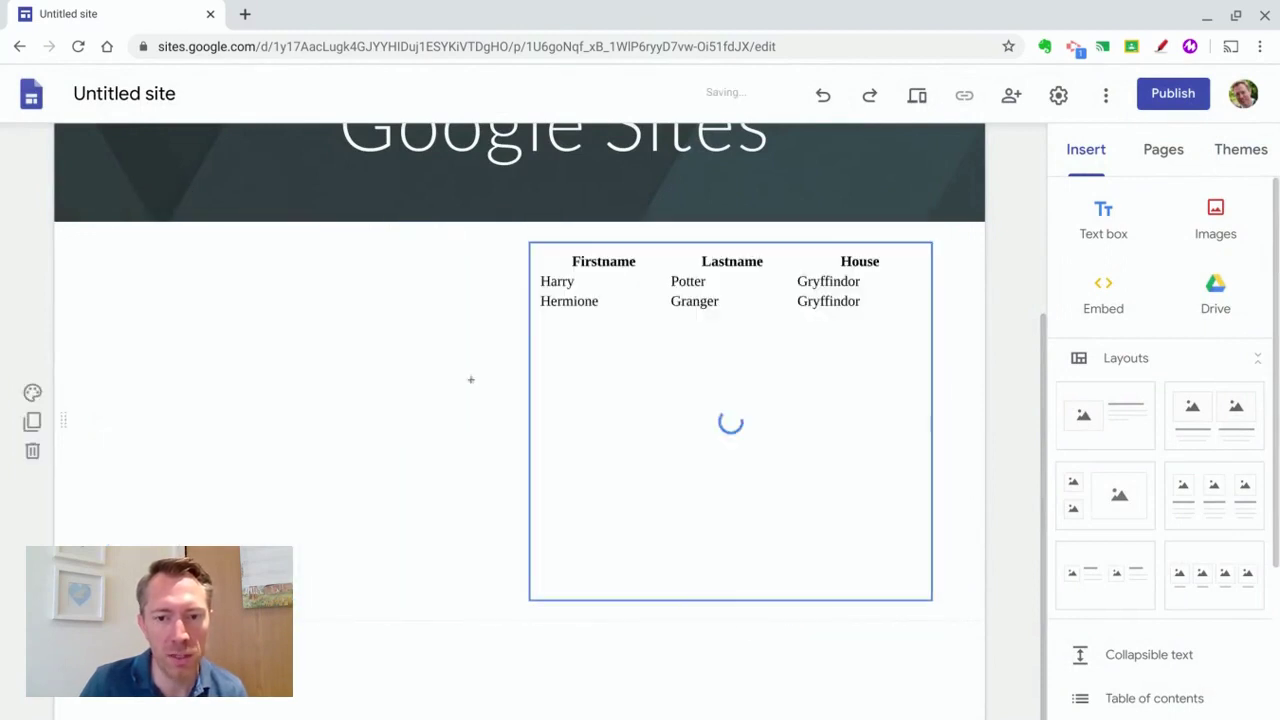
{"action": "left_click_drag", "start_coordinate": [530, 421], "coordinate": [459, 421]}
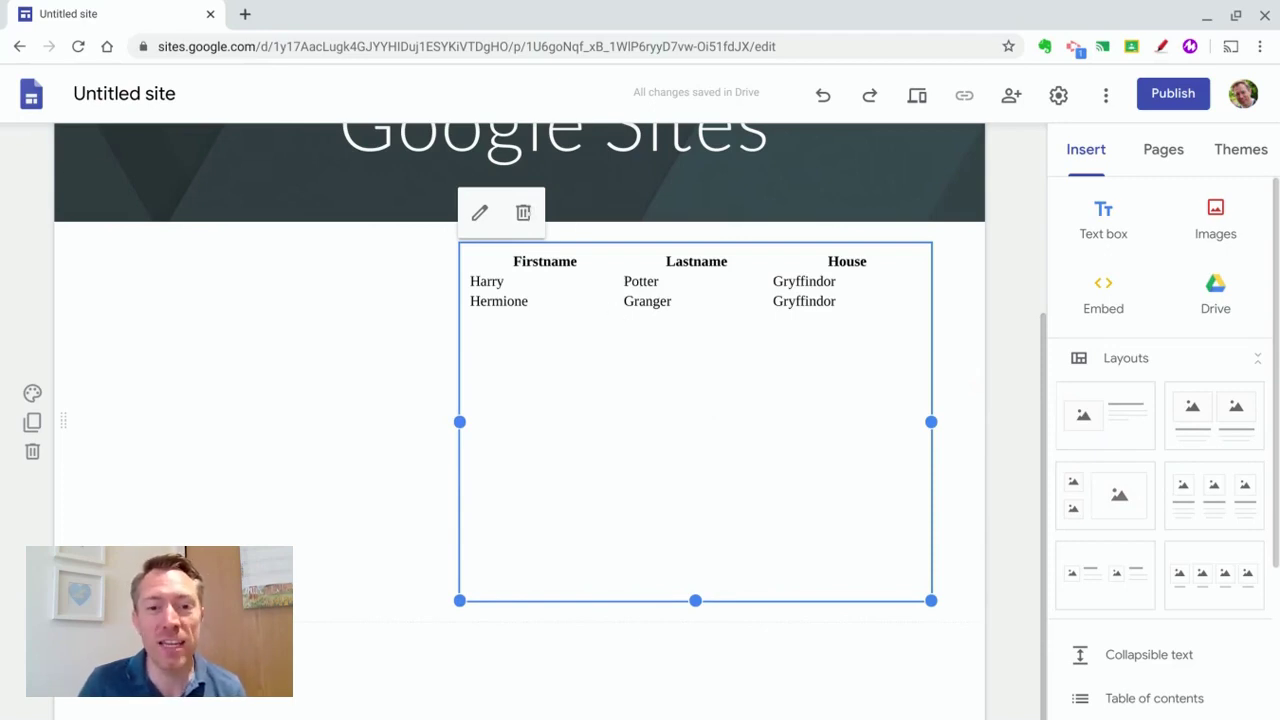
{"action": "scroll", "coordinate": [523, 205], "scroll_direction": "up", "scroll_amount": 3}
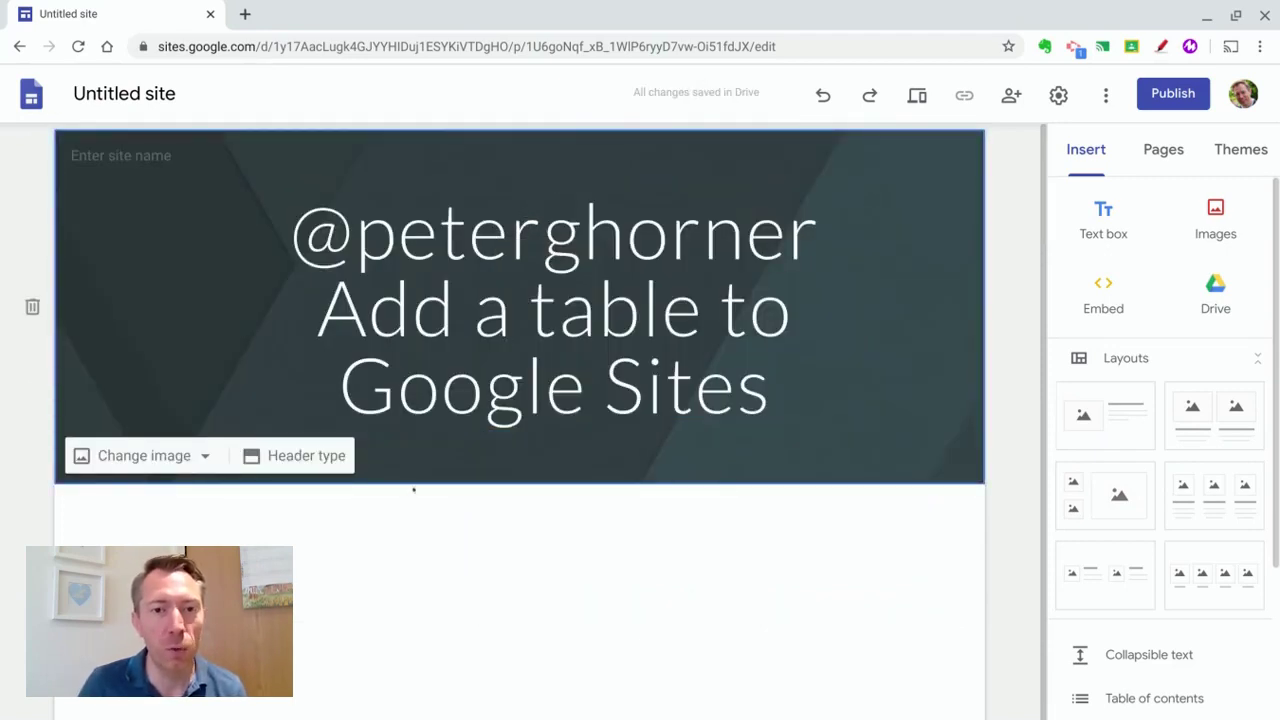
- Create a blank Google Docs document via docs.new in a new browser tab
{"action": "left_click", "coordinate": [247, 14]}
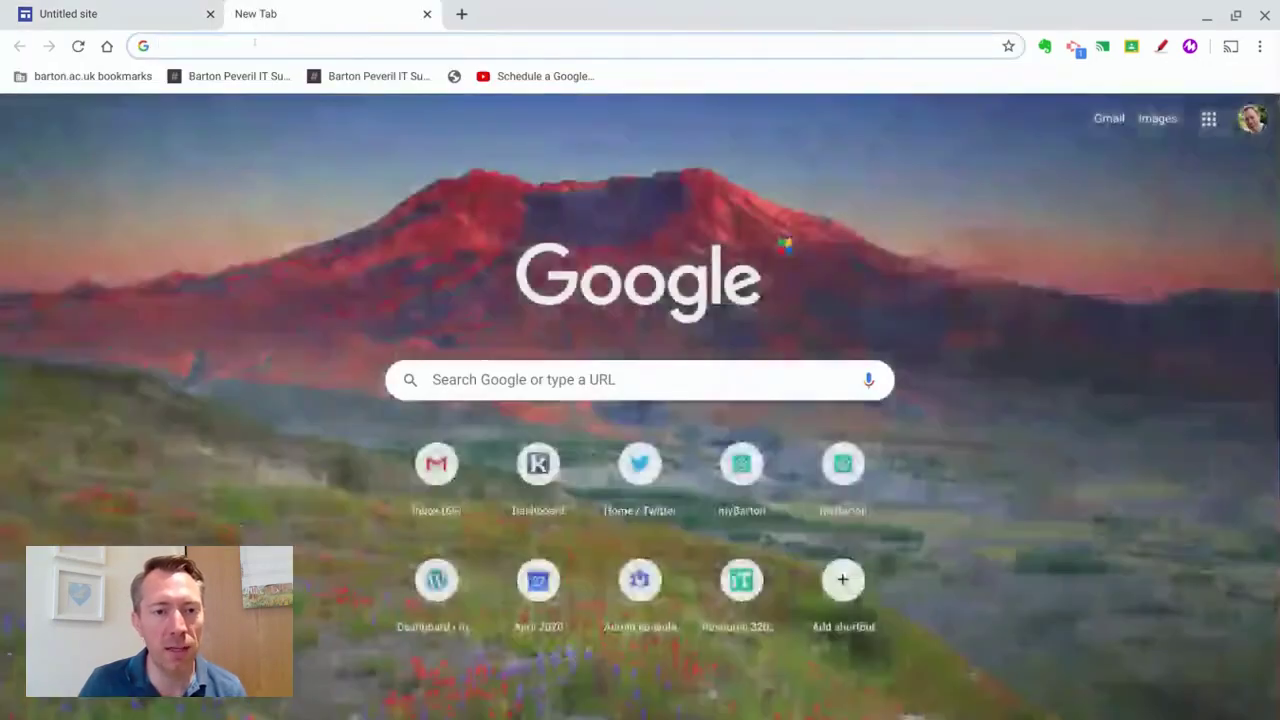
{"action": "type", "text": "docs"}
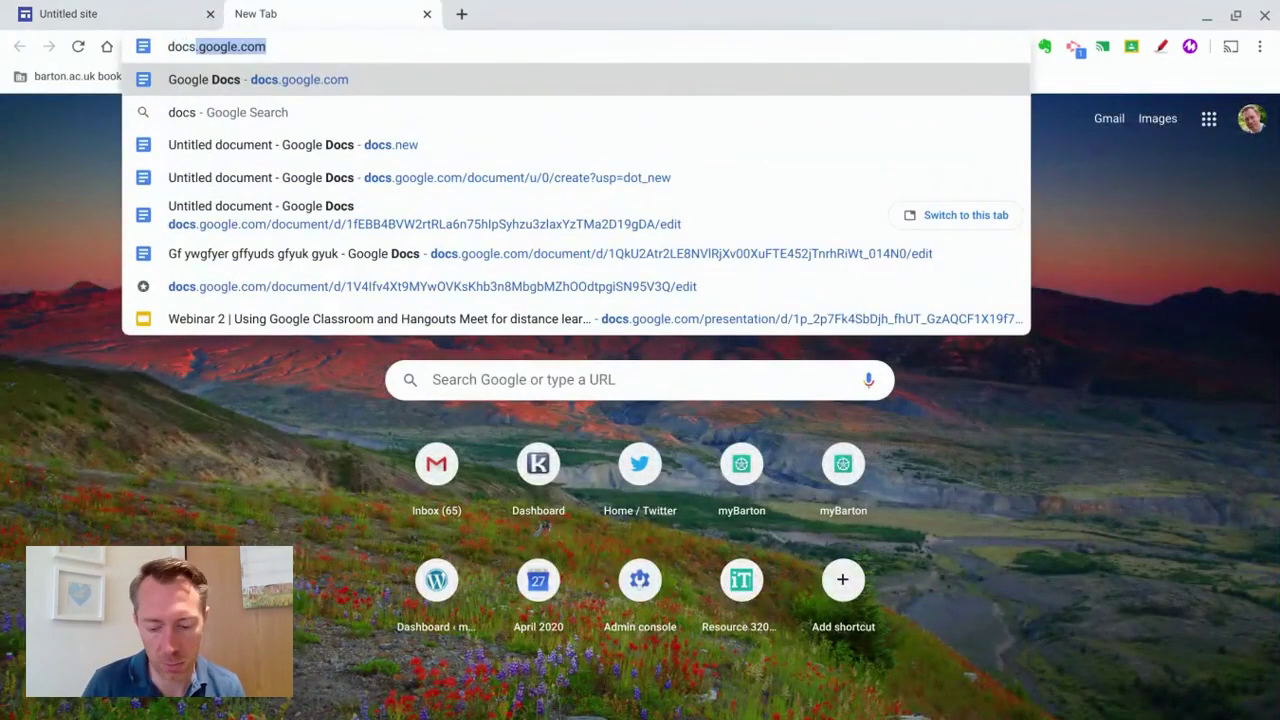
{"action": "type", "text": ".new"}
{"action": "key", "text": "Return"}
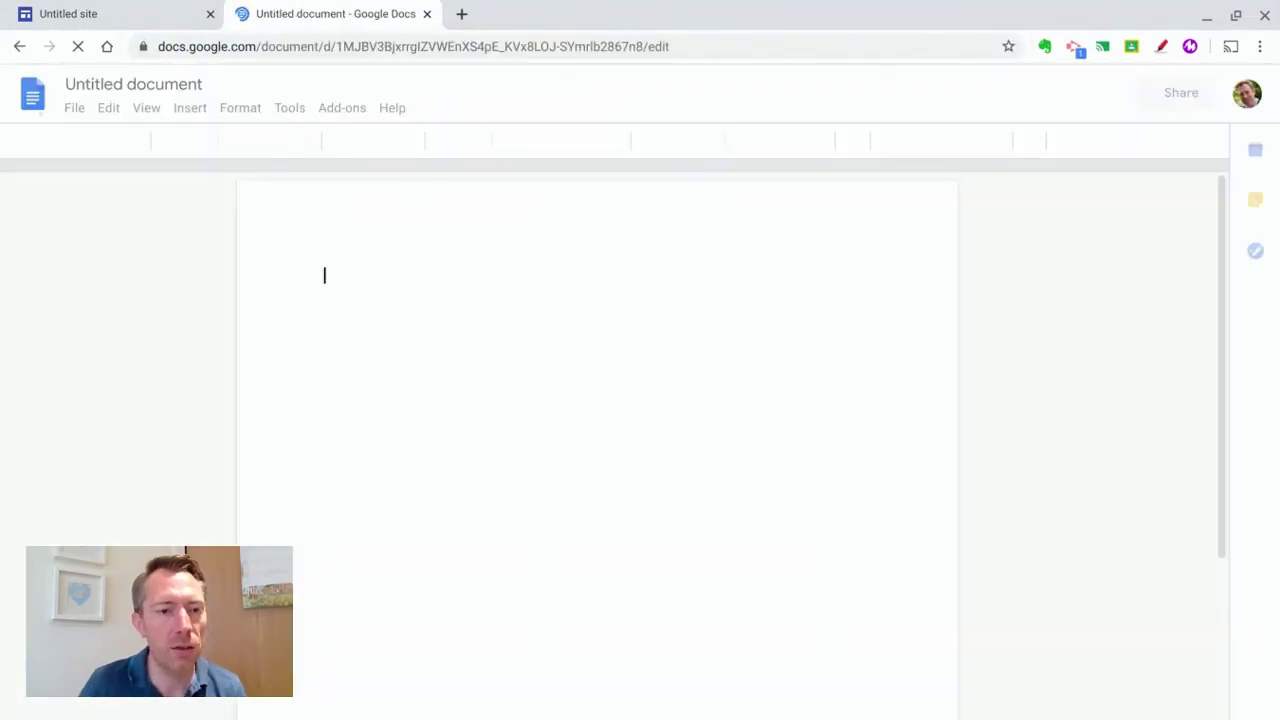
- Insert a 2 x 9 table and set Top, Bottom, Left and Right page margins to 0
{"action": "left_click", "coordinate": [190, 108]}
{"action": "mouse_move", "coordinate": [218, 170]}
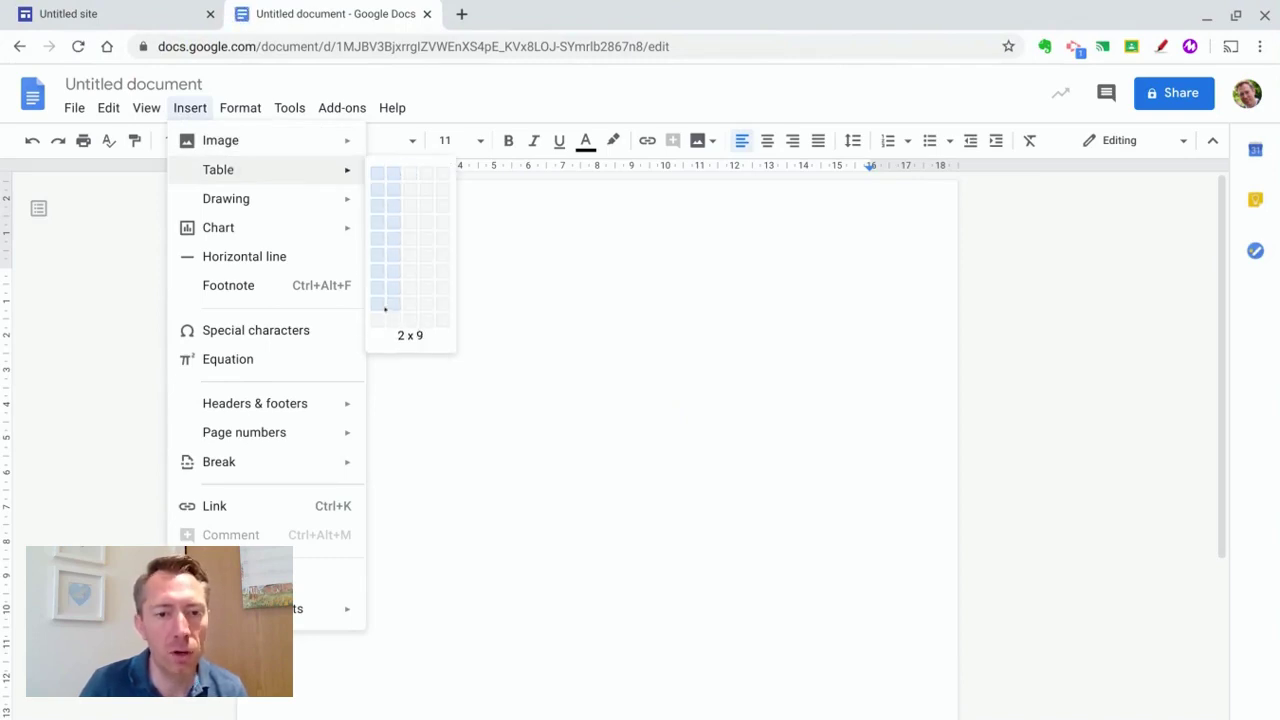
{"action": "left_click", "coordinate": [388, 307]}
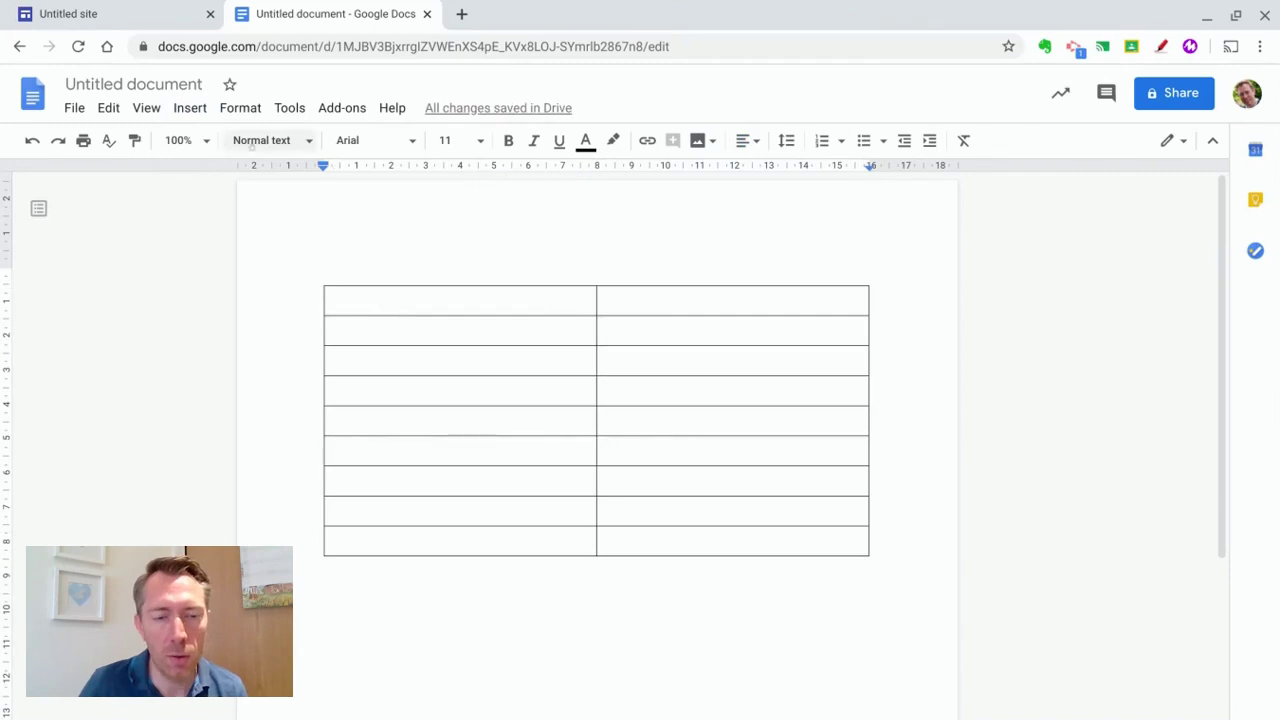
{"action": "left_click", "coordinate": [74, 110]}
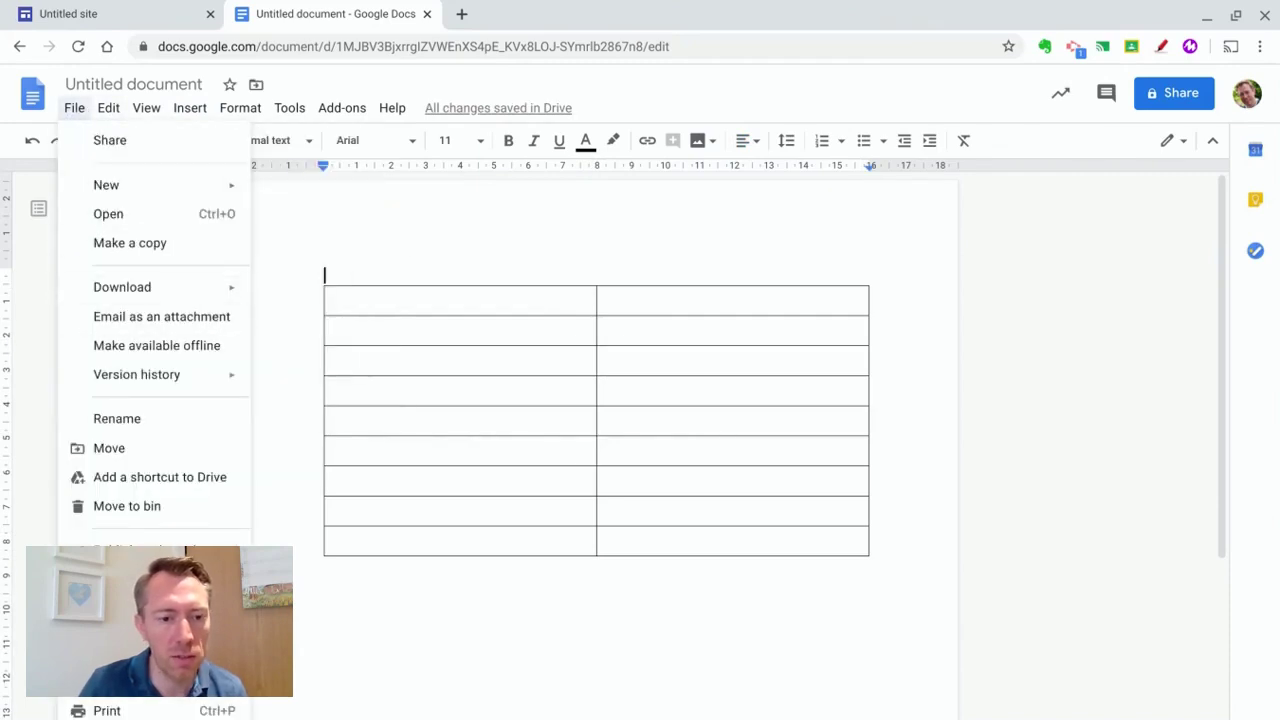
{"action": "left_click", "coordinate": [120, 681]}
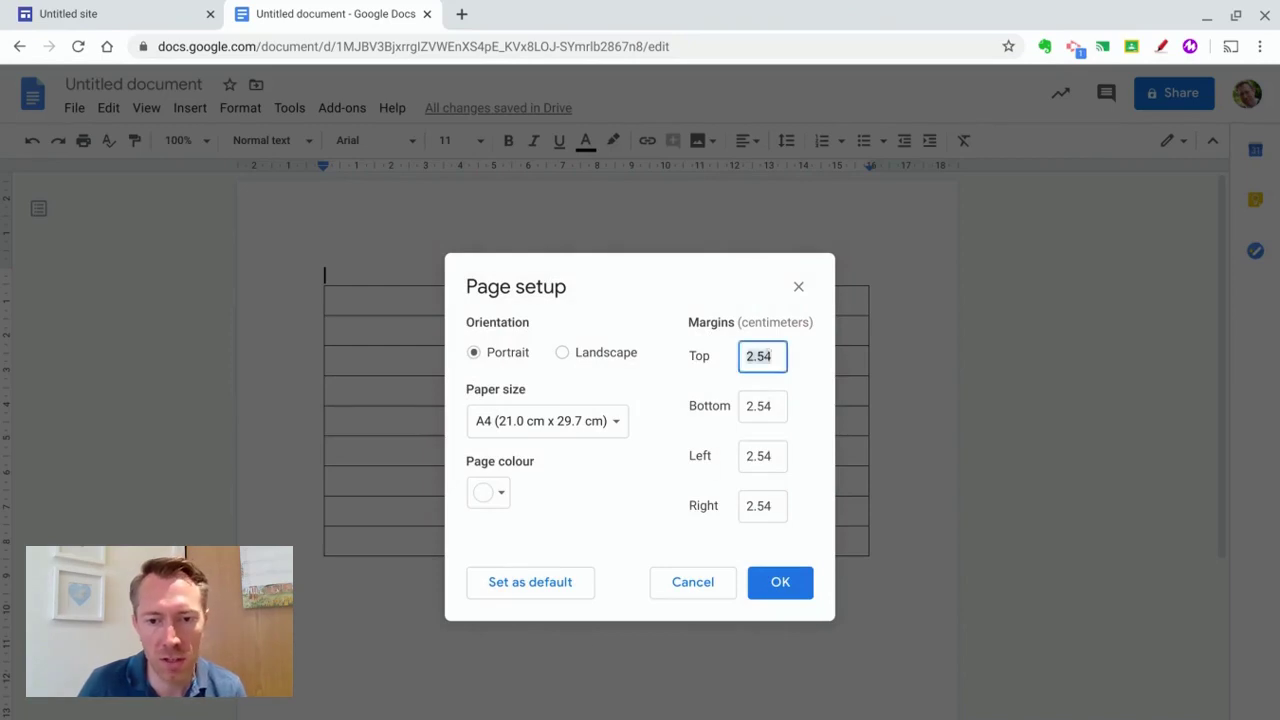
{"action": "type", "text": "0\t0\t0"}
{"action": "key", "text": "Tab"}
{"action": "type", "text": "0"}
{"action": "left_click", "coordinate": [775, 580]}
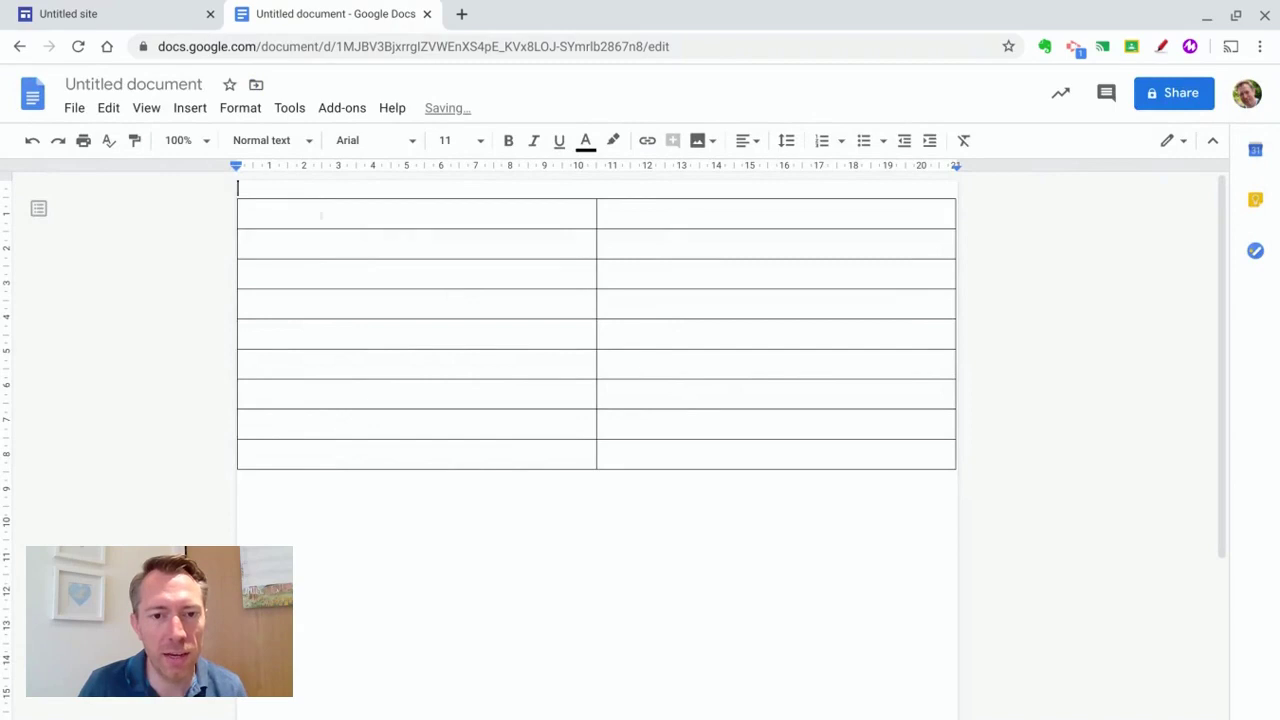
- Shade the table's first row with a blue cell background
{"action": "left_click", "coordinate": [273, 209]}
{"action": "key", "text": "shift+Right"}
{"action": "key", "text": "shift+Right"}
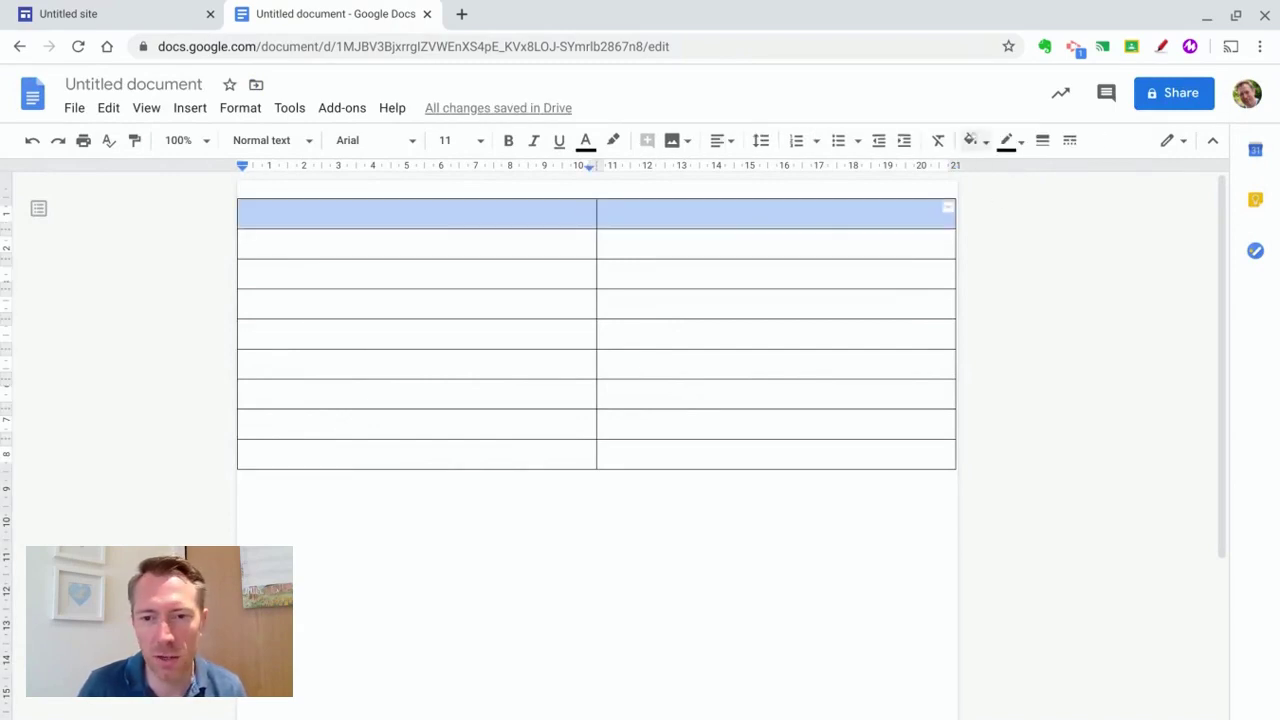
{"action": "left_click", "coordinate": [970, 142]}
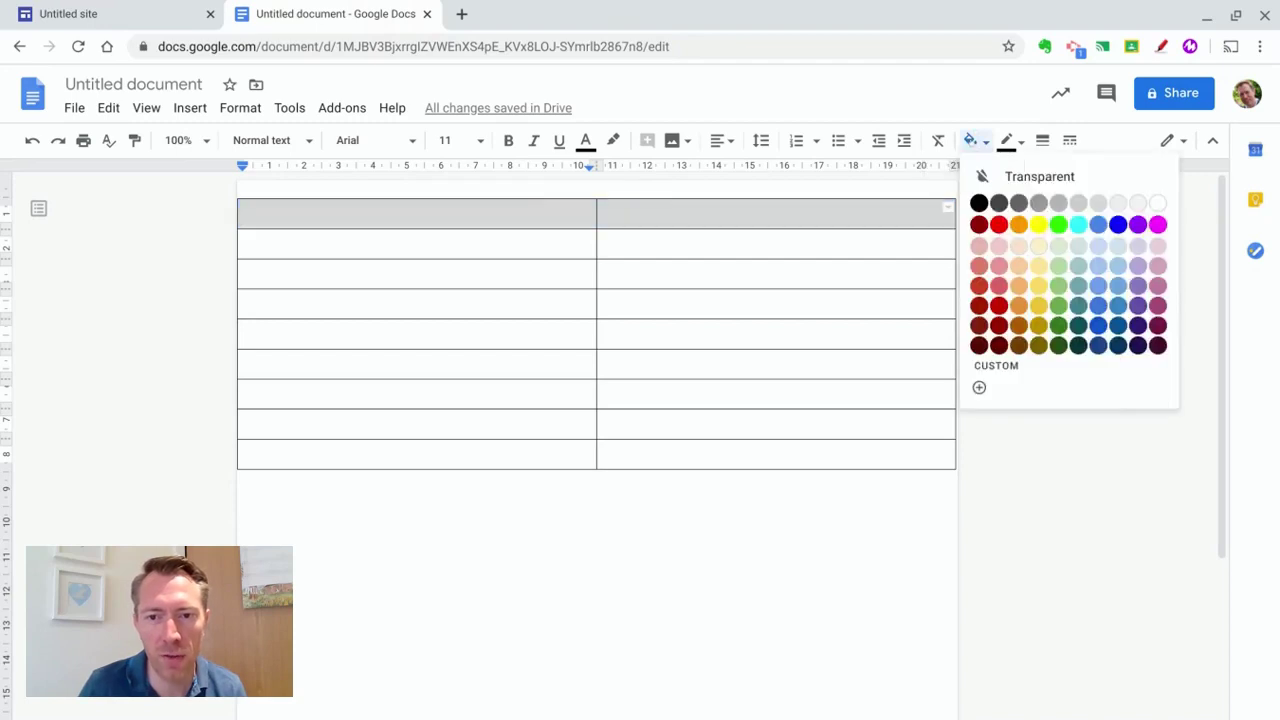
{"action": "left_click", "coordinate": [1098, 325]}
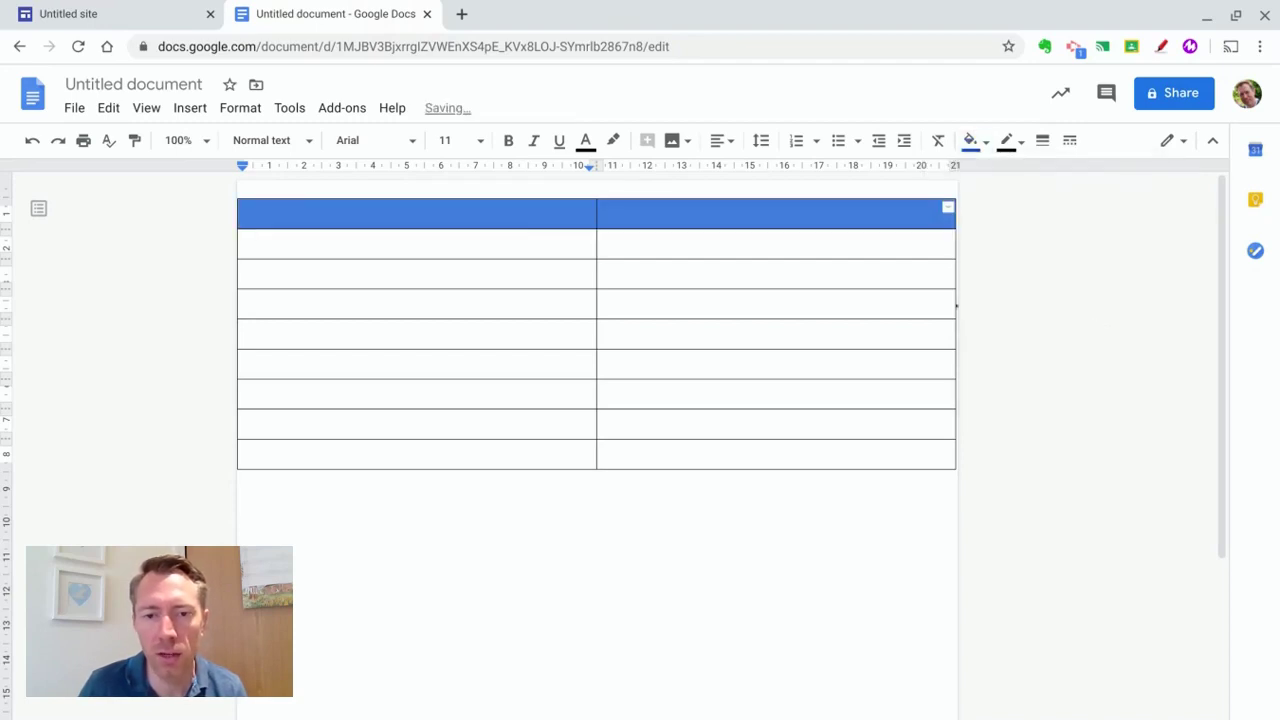
- Make the header row text white and paste the Question/Answer content into the table
{"action": "left_click", "coordinate": [505, 213]}
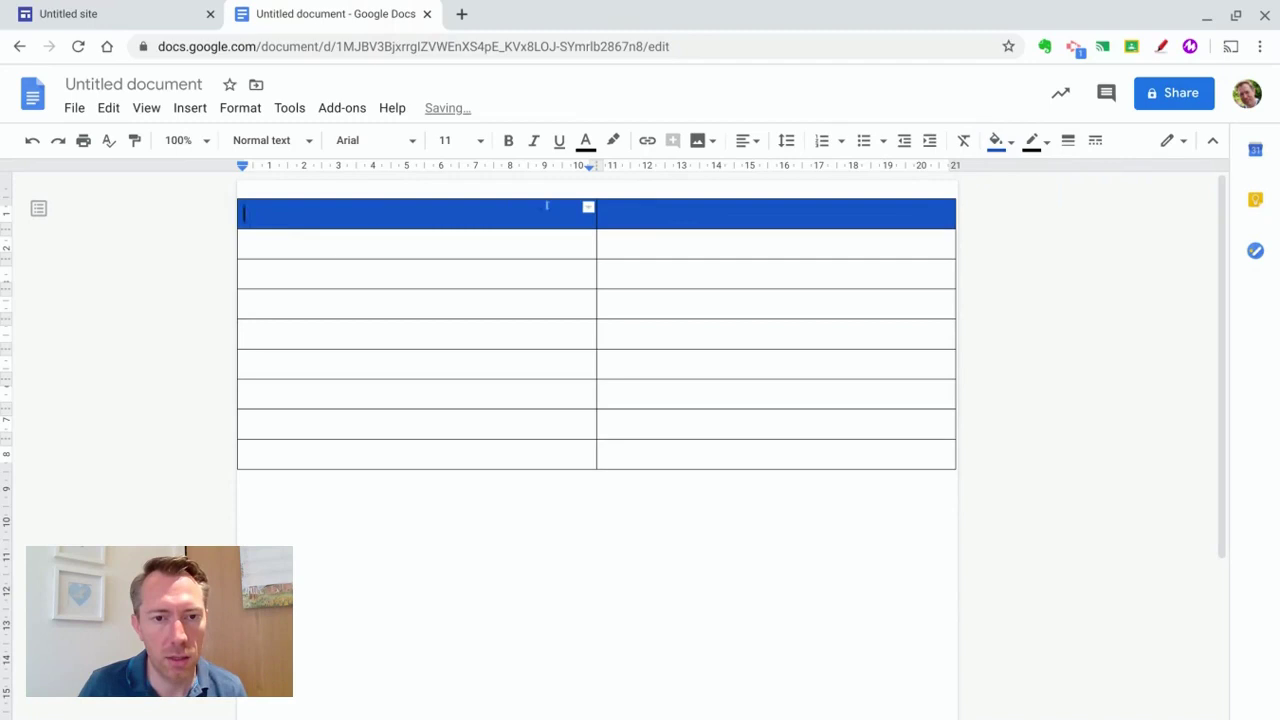
{"action": "left_click", "coordinate": [700, 208]}
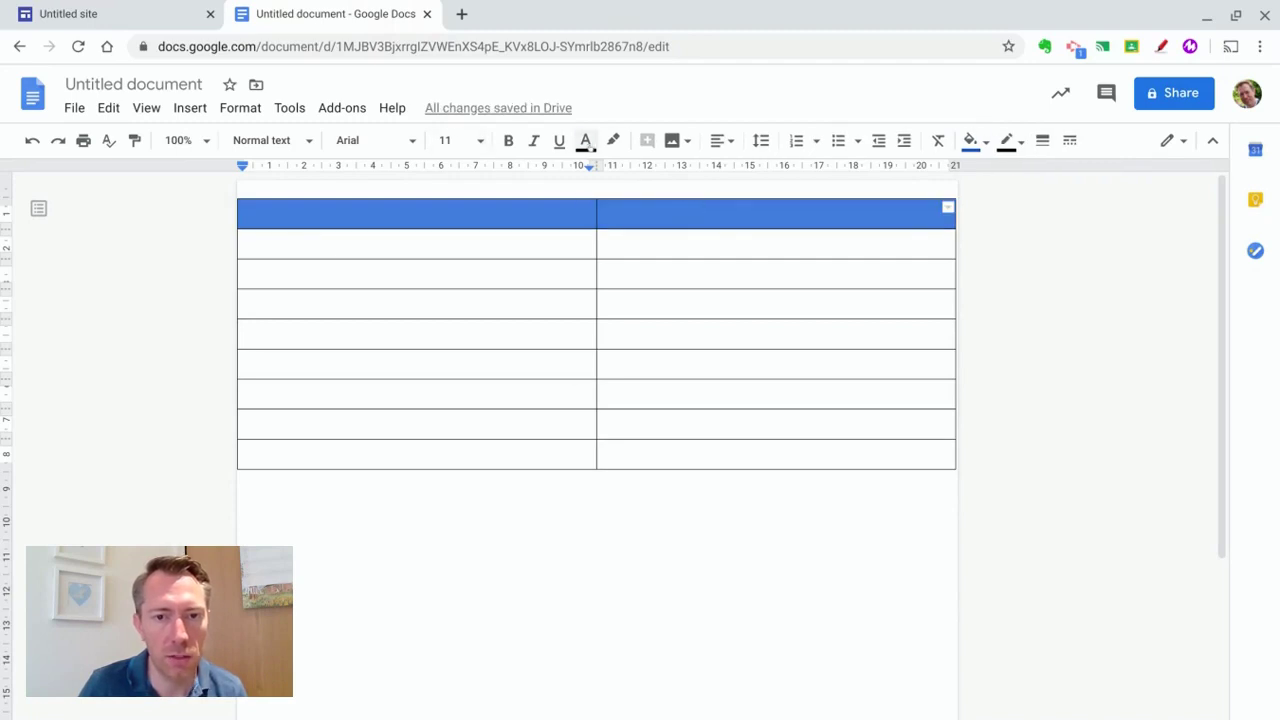
{"action": "left_click", "coordinate": [586, 142]}
{"action": "left_click", "coordinate": [771, 173]}
{"action": "left_click", "coordinate": [366, 218]}
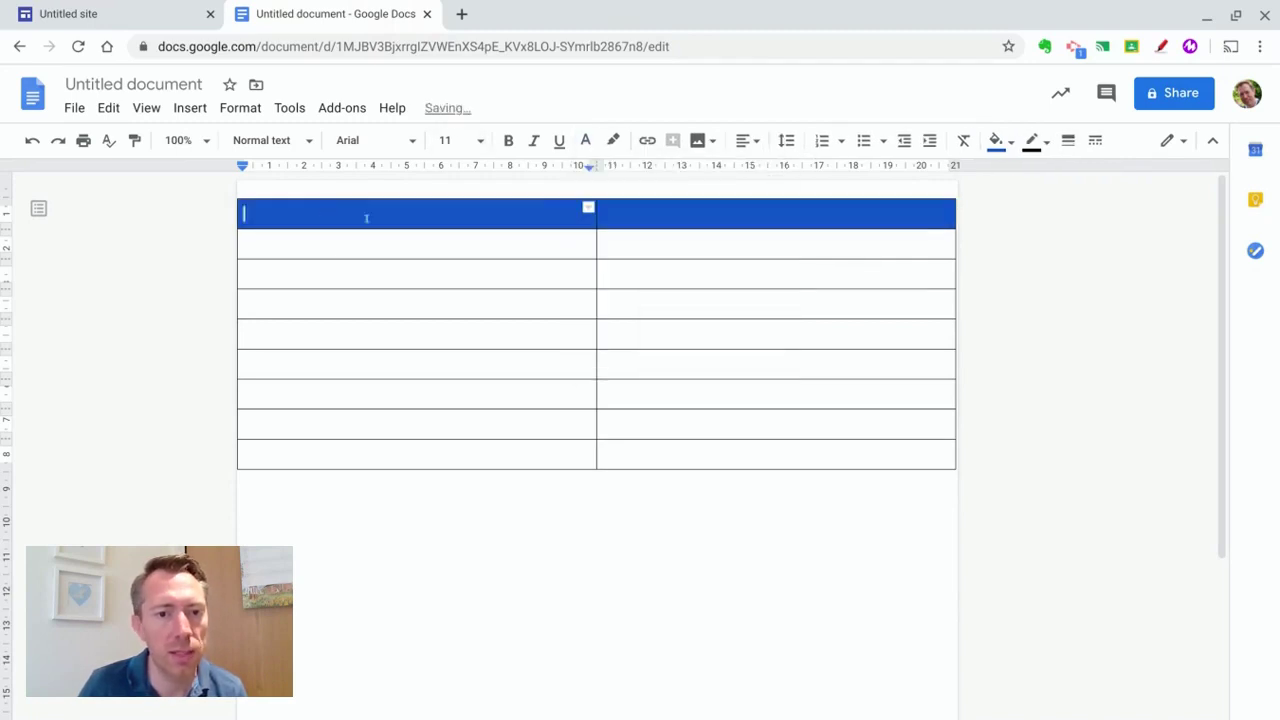
{"action": "key", "text": "ctrl+v"}
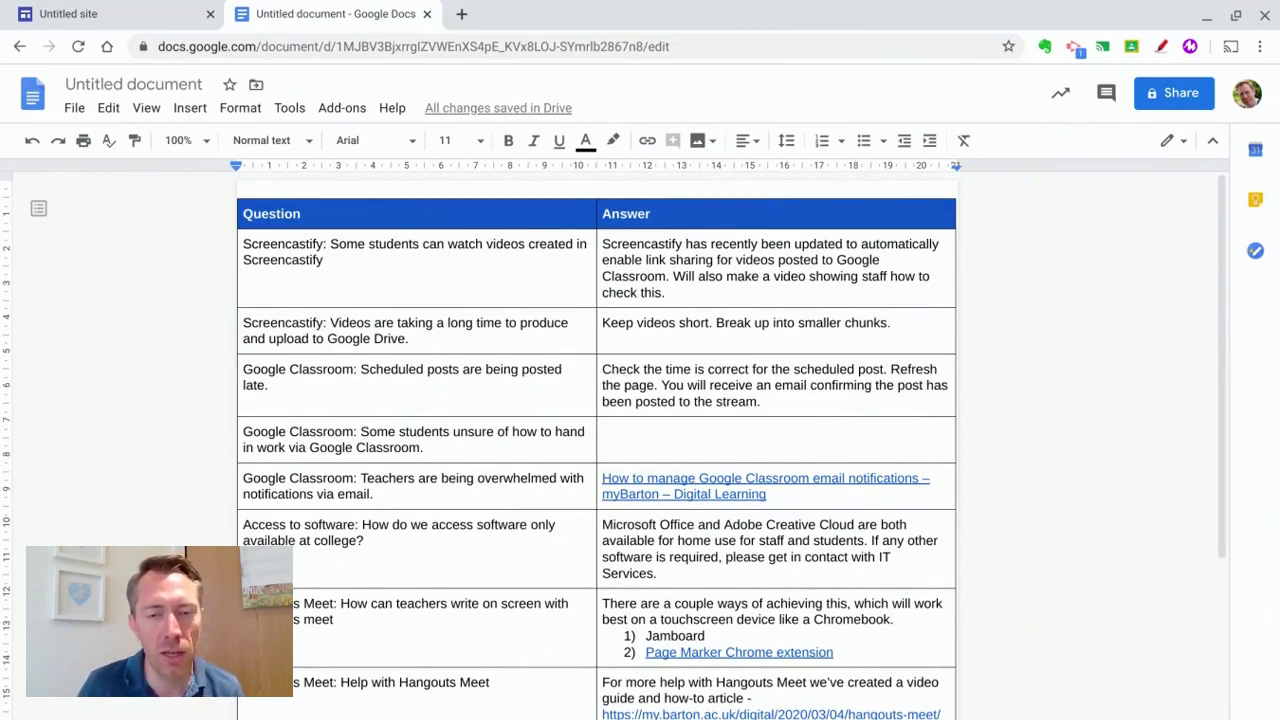
- Download the document as a Web page (.html, zipped)
{"action": "left_click", "coordinate": [72, 110]}
{"action": "mouse_move", "coordinate": [122, 287]}
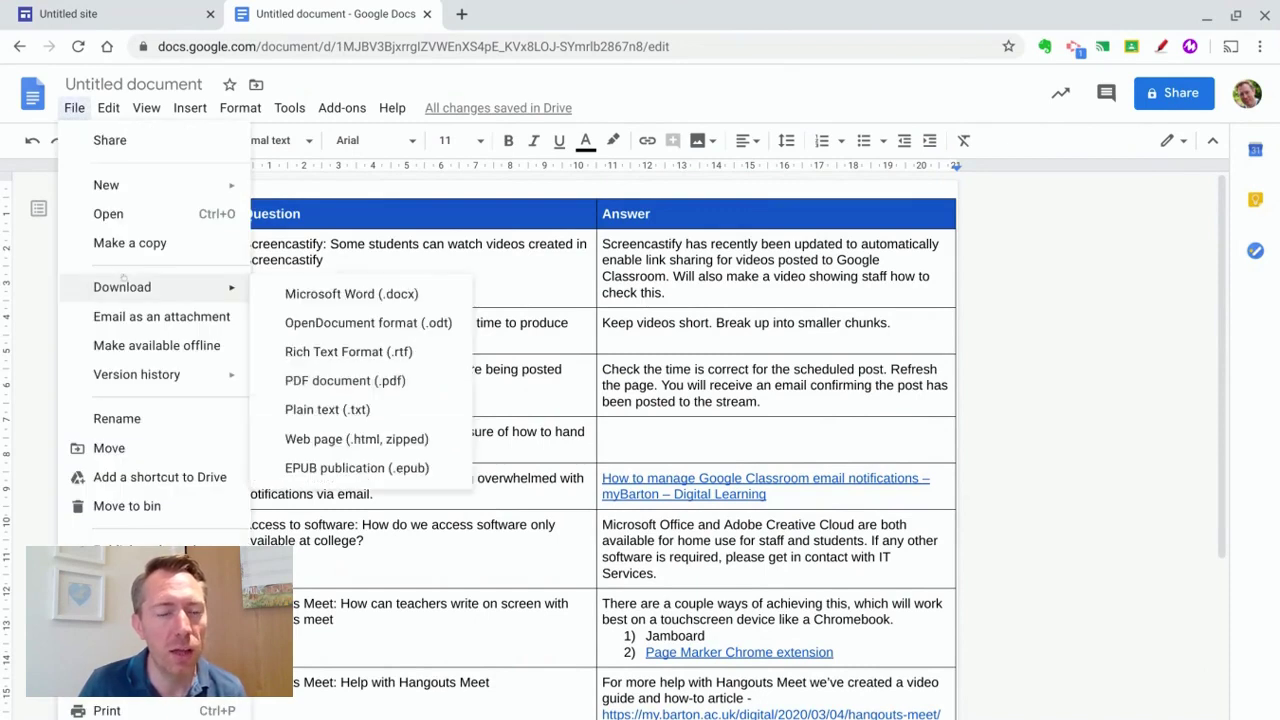
{"action": "left_click", "coordinate": [383, 446]}
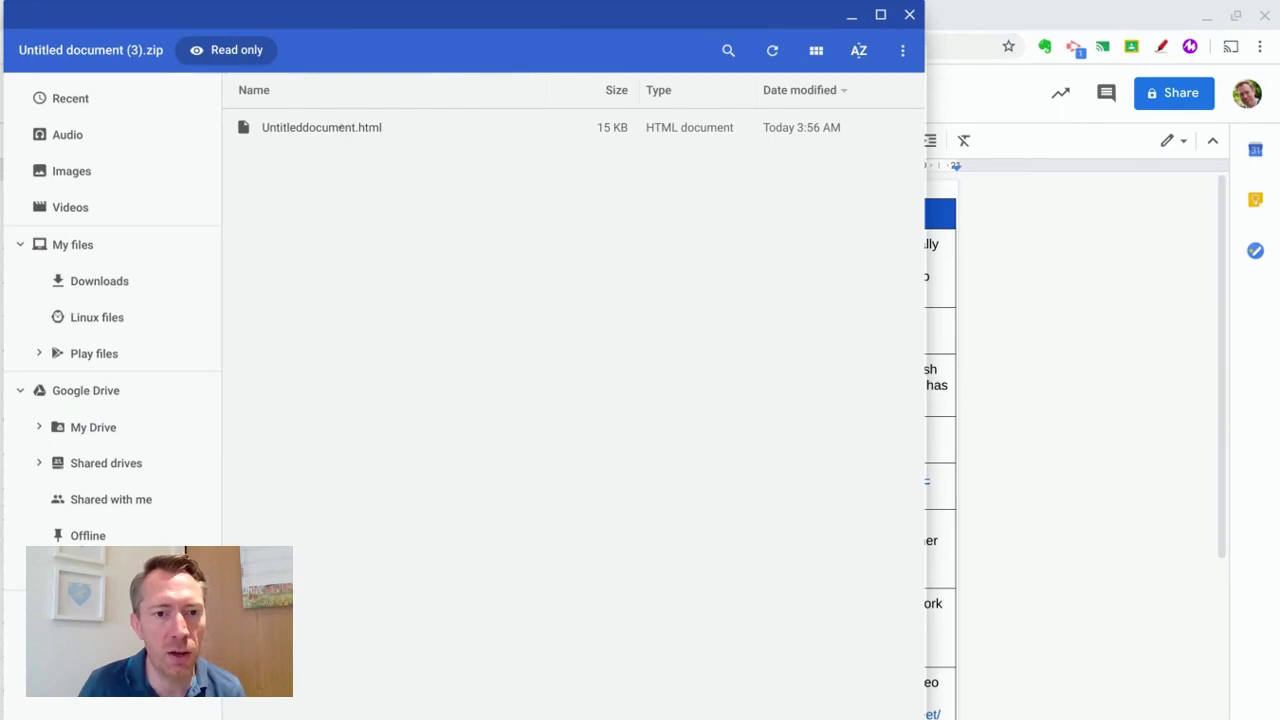
- Open Untitleddocument.html from the downloaded zip in Chrome
{"action": "double_click", "coordinate": [341, 127]}
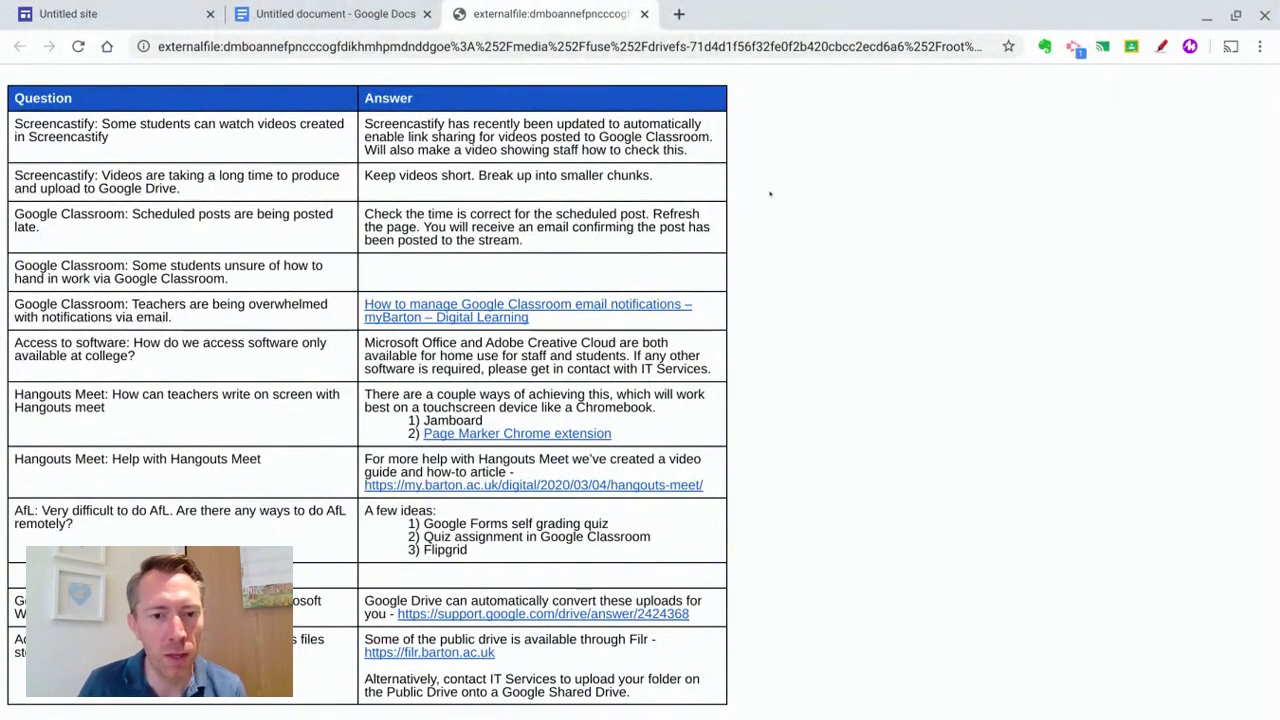
- Show the table page's frame source in a new tab and select all its HTML
{"action": "right_click", "coordinate": [764, 140]}
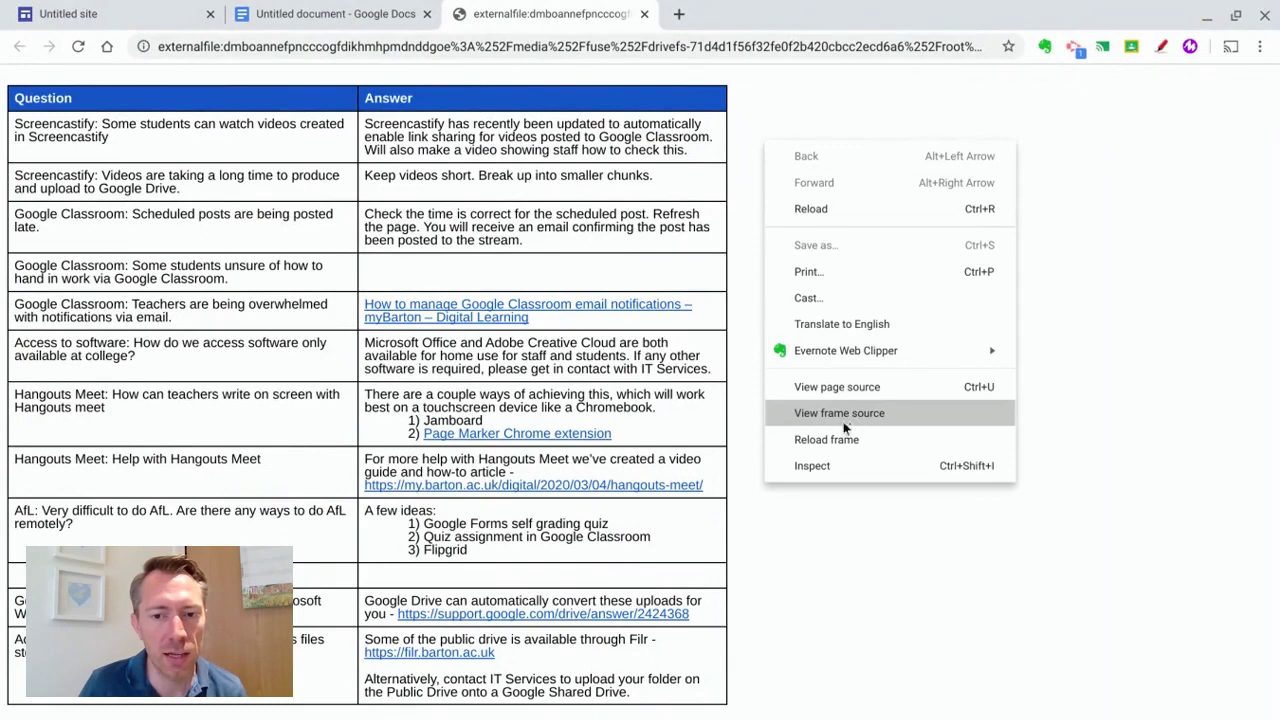
{"action": "left_click", "coordinate": [856, 387]}
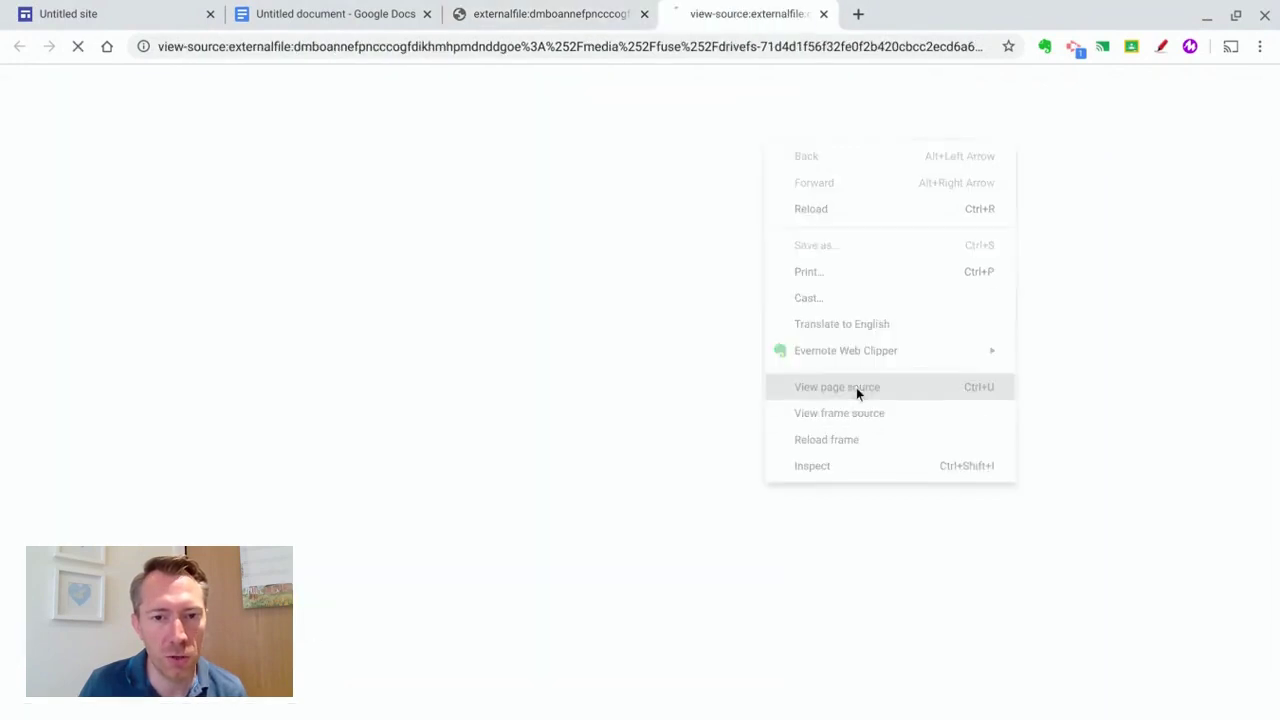
{"action": "scroll", "coordinate": [856, 387], "scroll_direction": "down", "scroll_amount": 5}
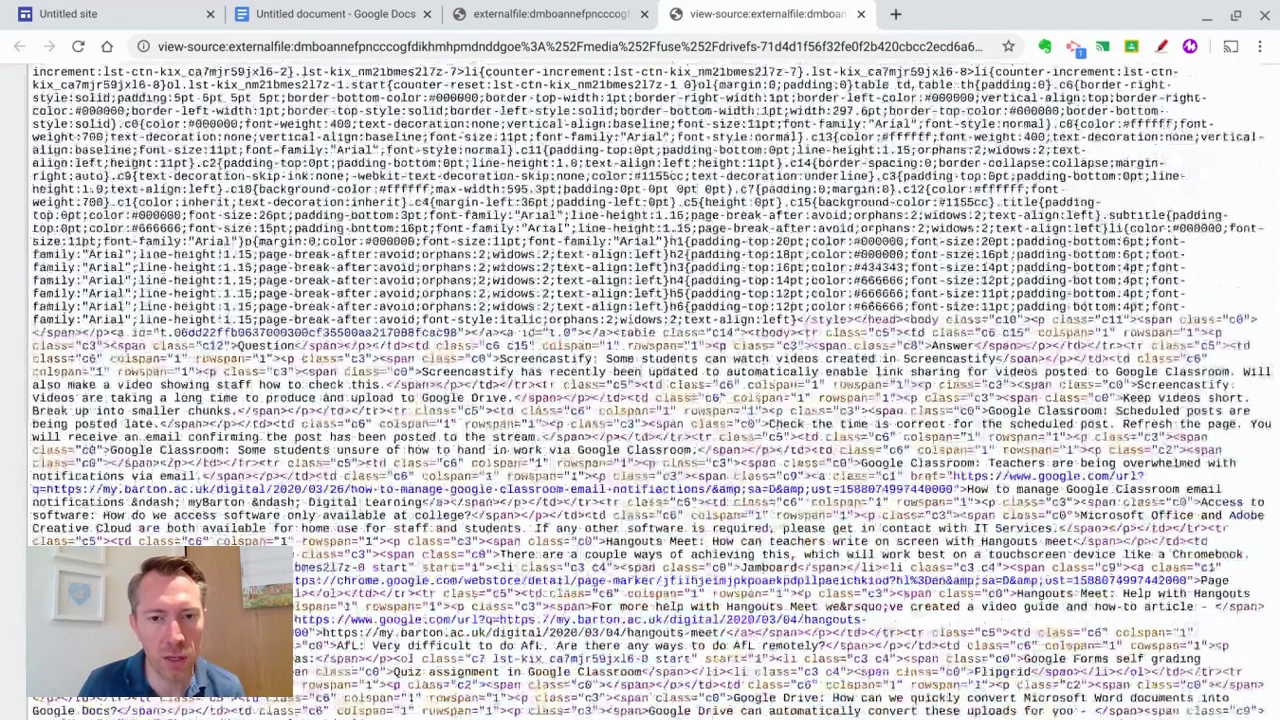
{"action": "key", "text": "ctrl+a"}
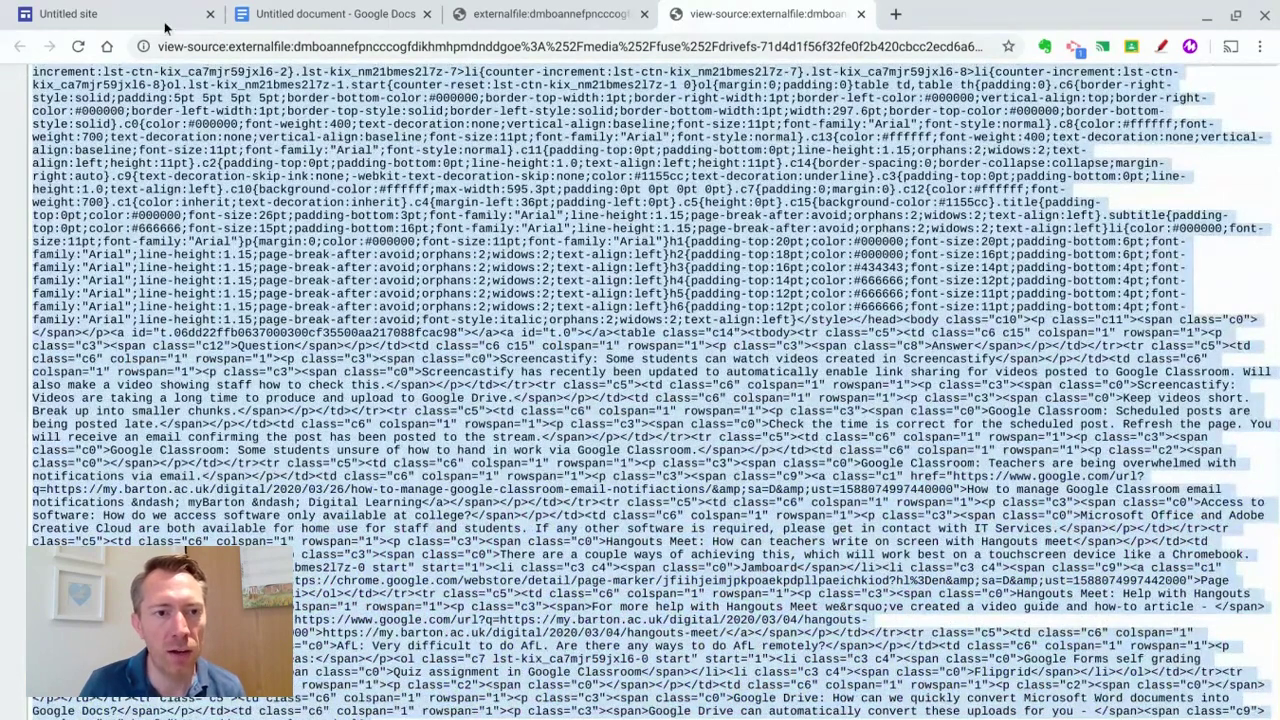
- Embed the copied Question/Answer HTML as code on the Sites page and widen it across the page
{"action": "left_click", "coordinate": [90, 16]}
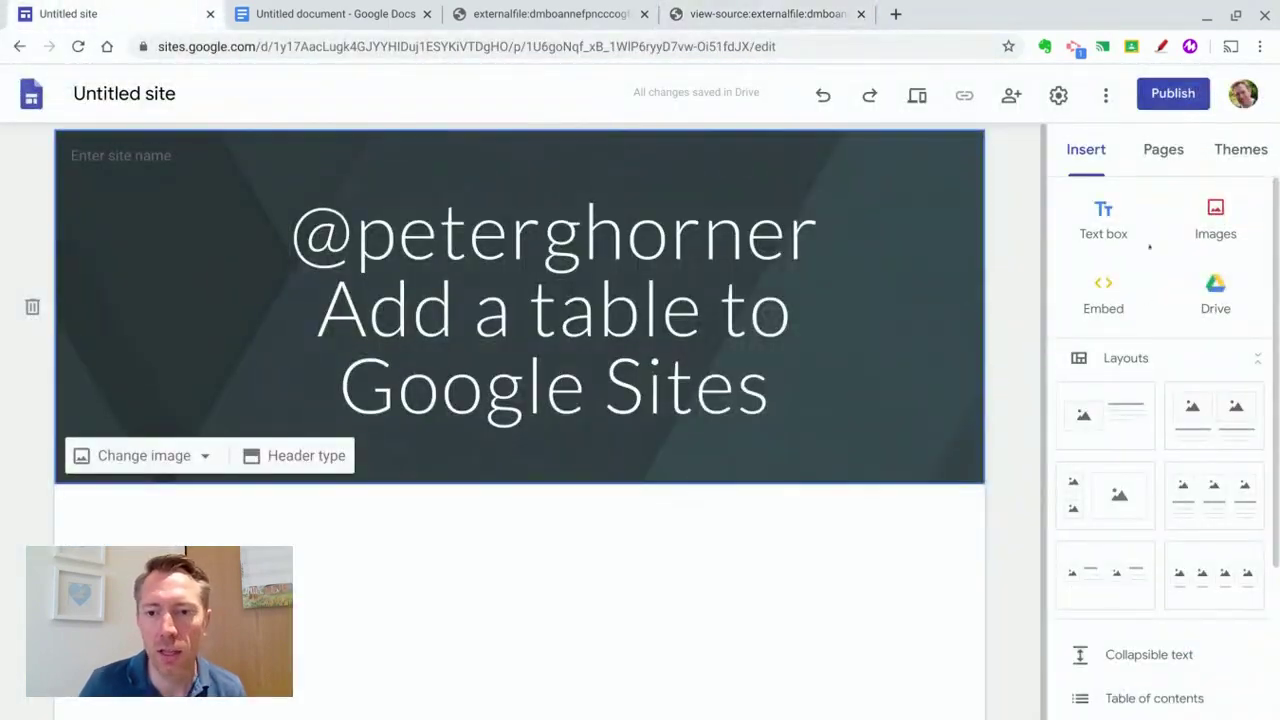
{"action": "left_click", "coordinate": [1103, 290]}
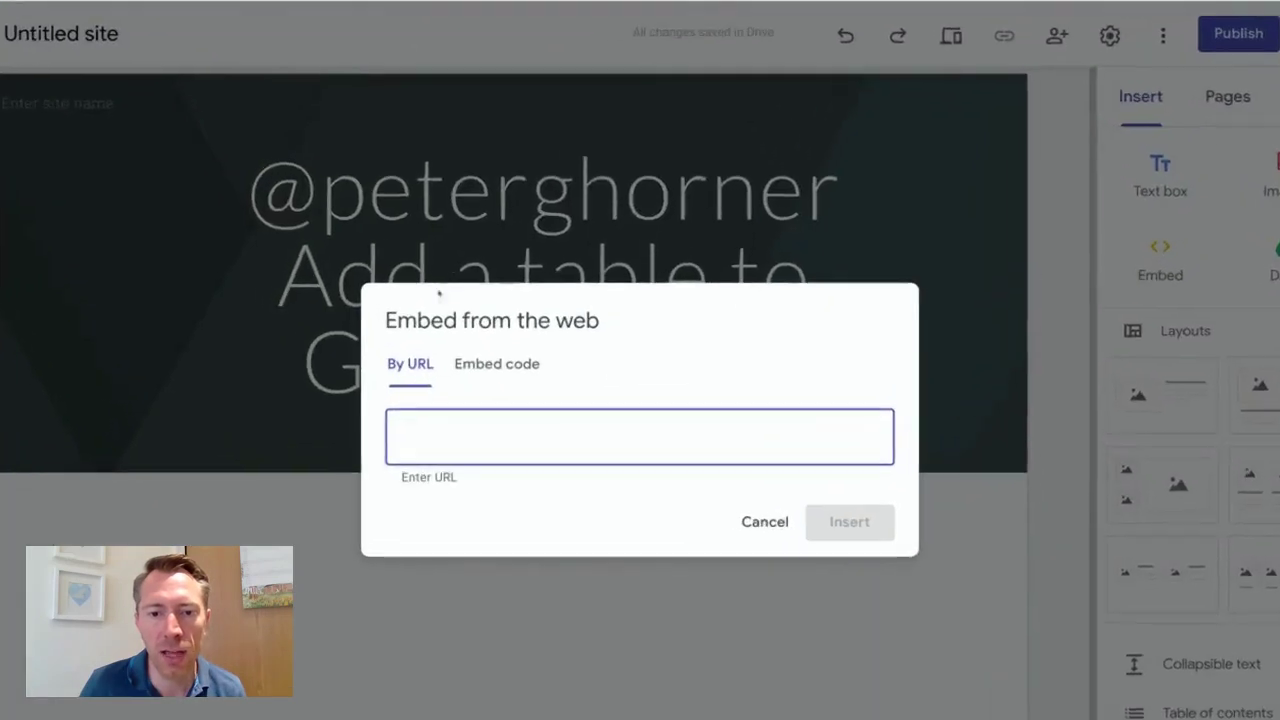
{"action": "left_click", "coordinate": [514, 386]}
{"action": "key", "text": "ctrl+v"}
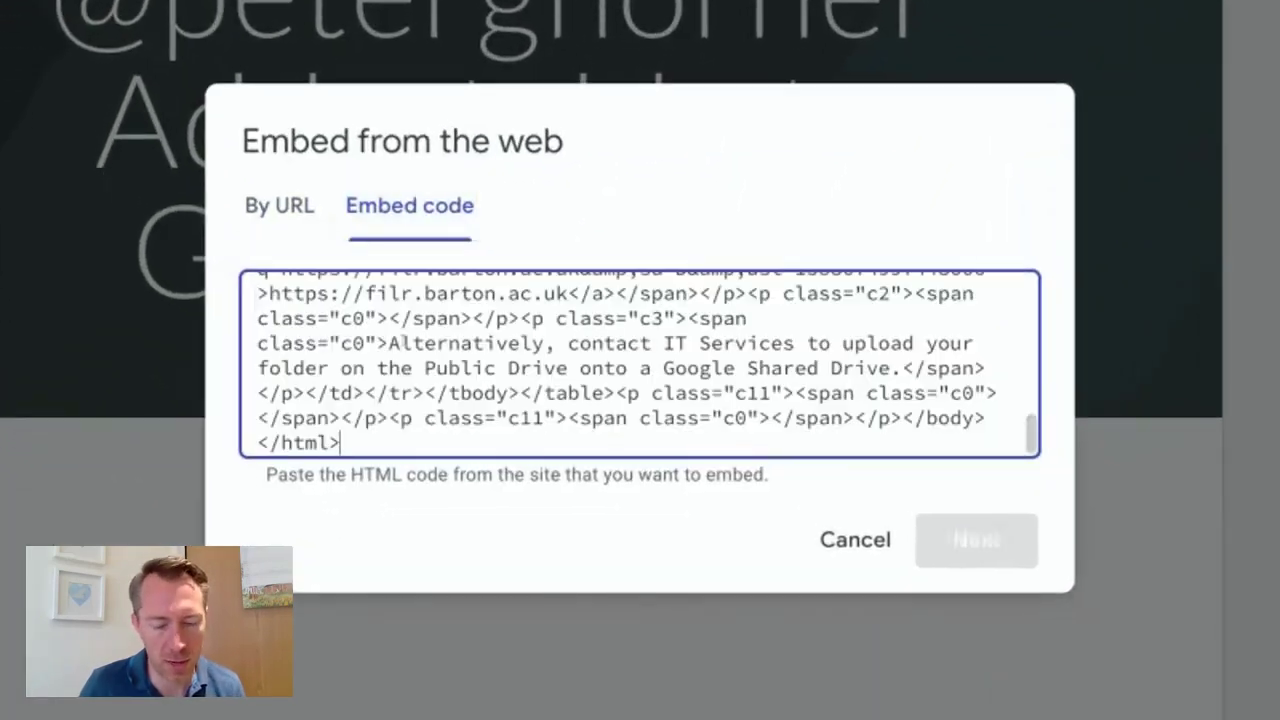
{"action": "scroll", "coordinate": [640, 364], "scroll_direction": "up", "scroll_amount": 5}
{"action": "scroll", "coordinate": [640, 364], "scroll_direction": "up", "scroll_amount": 5}
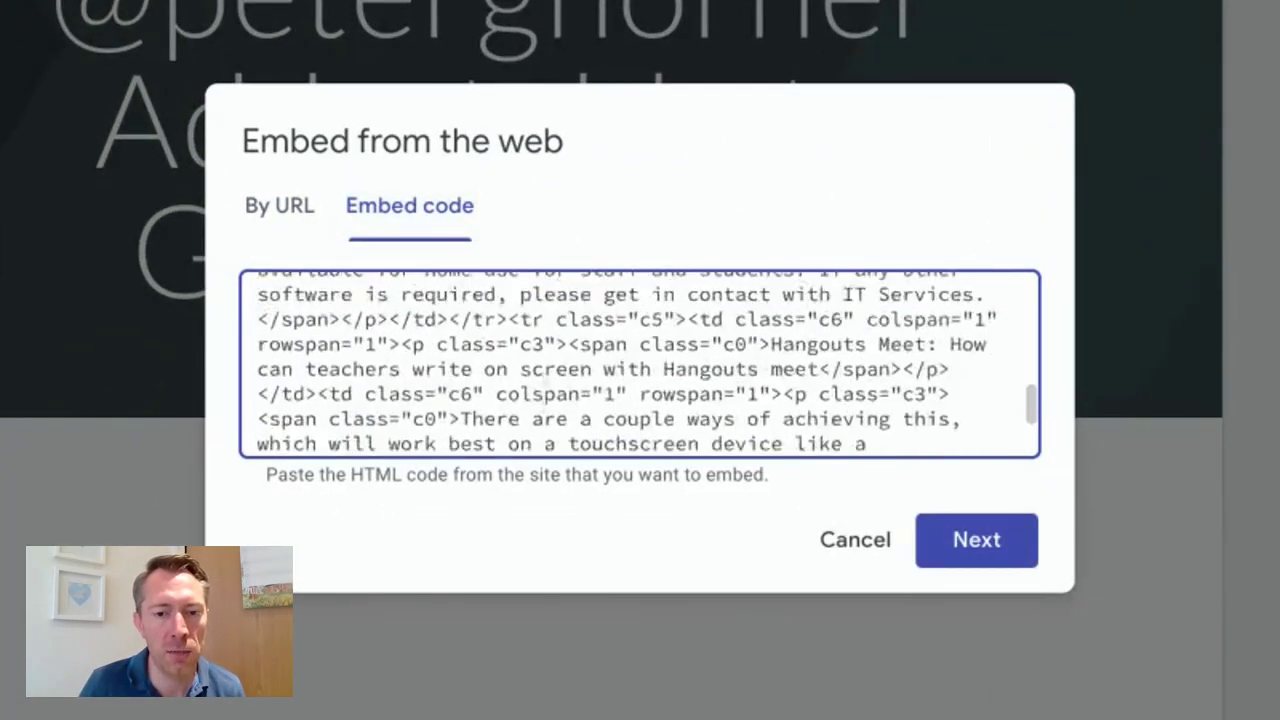
{"action": "scroll", "coordinate": [640, 364], "scroll_direction": "up", "scroll_amount": 5}
{"action": "scroll", "coordinate": [640, 364], "scroll_direction": "up", "scroll_amount": 5}
{"action": "scroll", "coordinate": [640, 364], "scroll_direction": "up", "scroll_amount": 3}
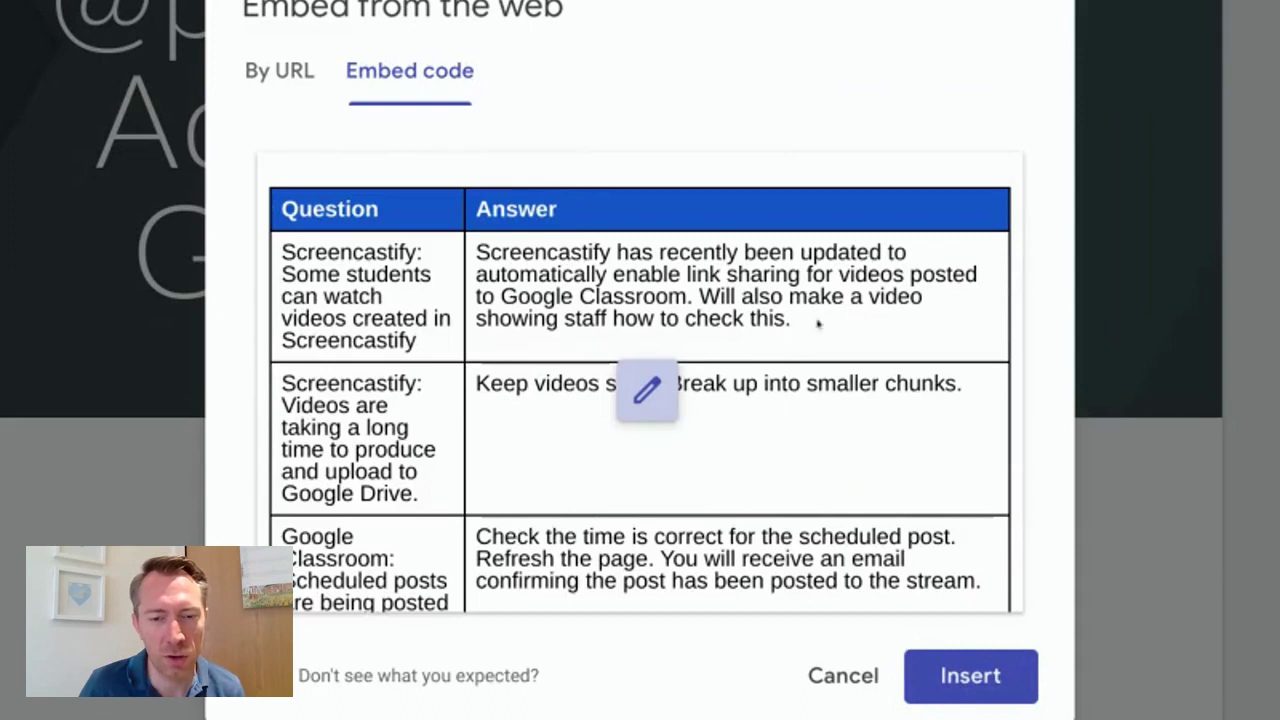
{"action": "left_click", "coordinate": [975, 680]}
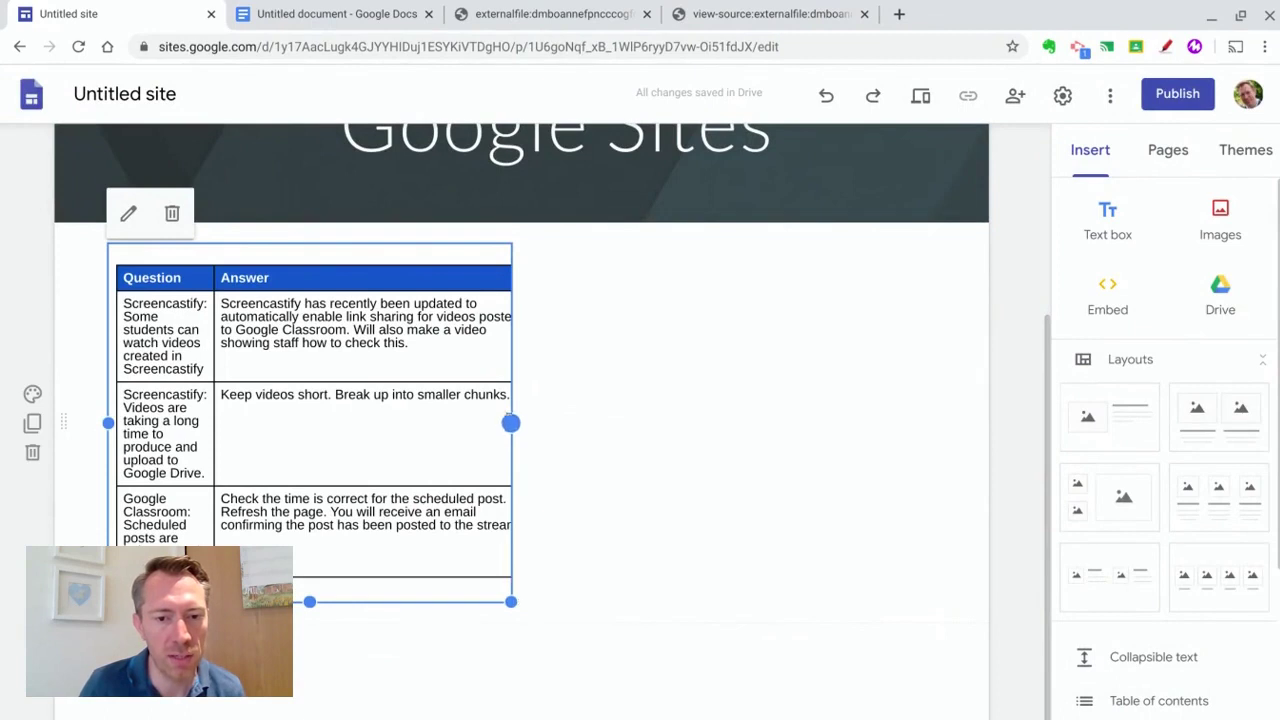
{"action": "mouse_move", "coordinate": [510, 422]}
{"action": "left_mouse_down"}
{"action": "mouse_move", "coordinate": [916, 423]}
{"action": "mouse_move", "coordinate": [864, 423]}
{"action": "left_mouse_up"}
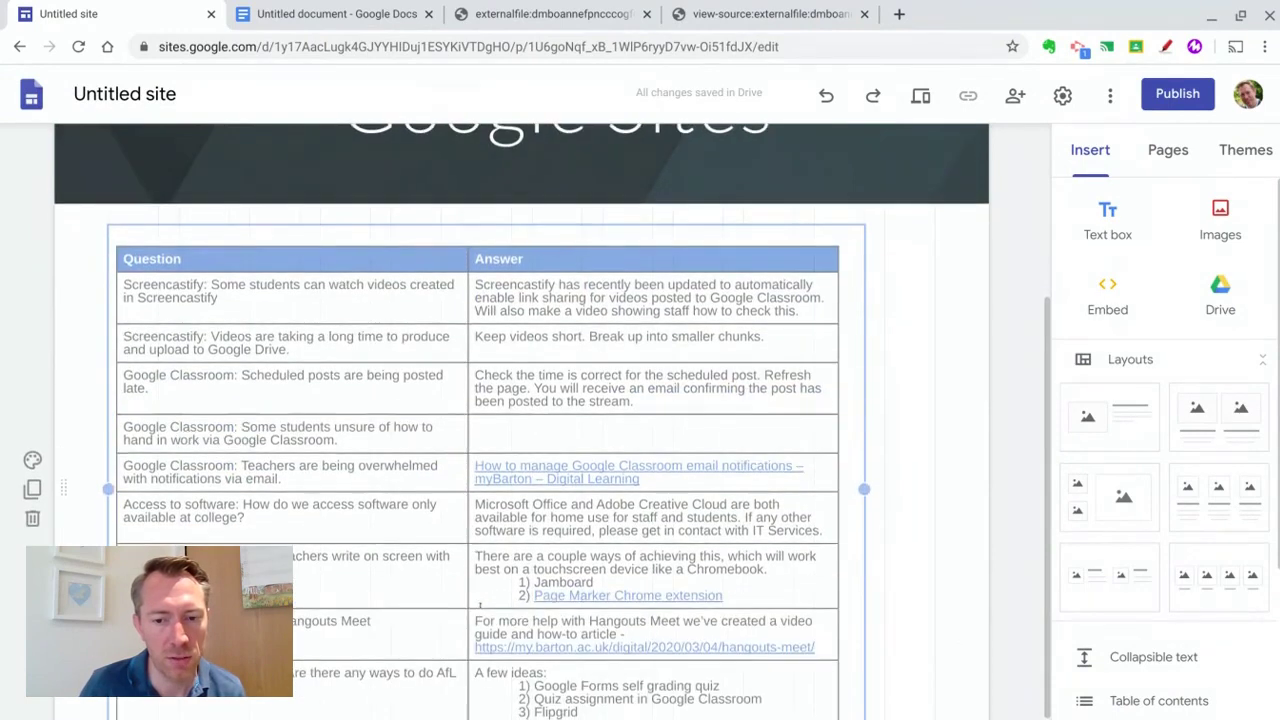
{"action": "scroll", "coordinate": [913, 567], "scroll_direction": "up", "scroll_amount": 3}
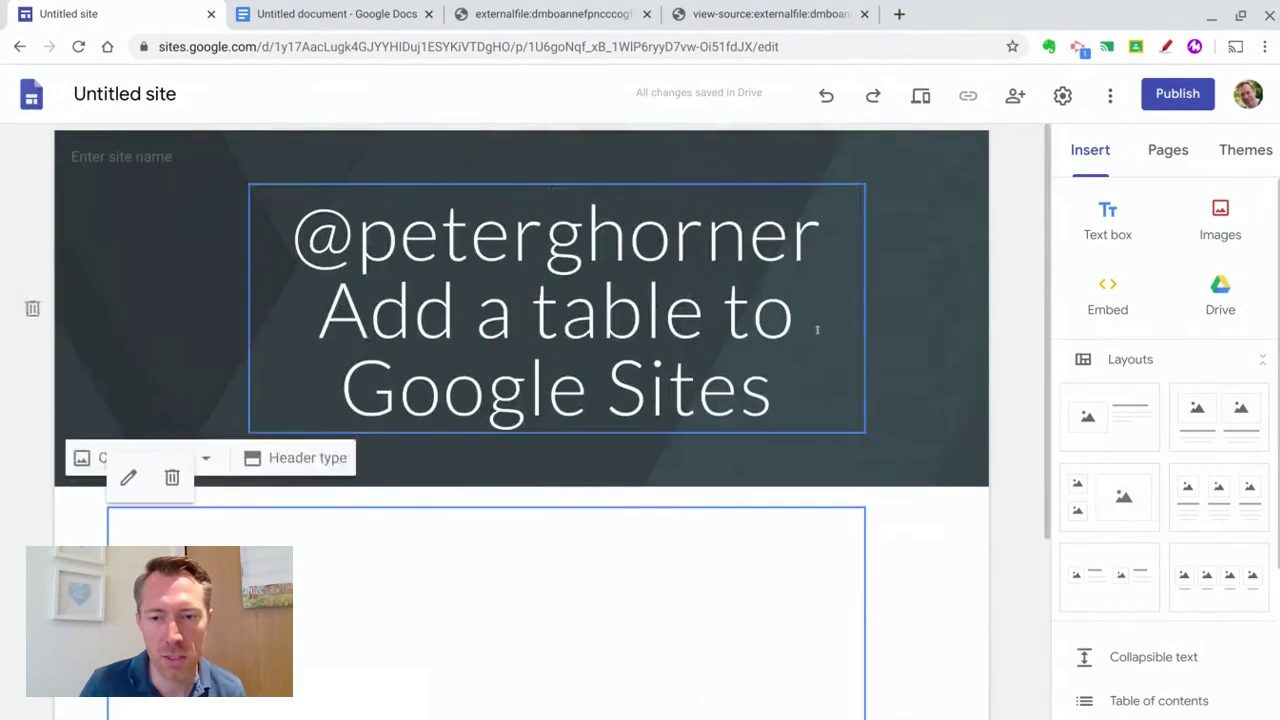
{"action": "left_click", "coordinate": [913, 567]}
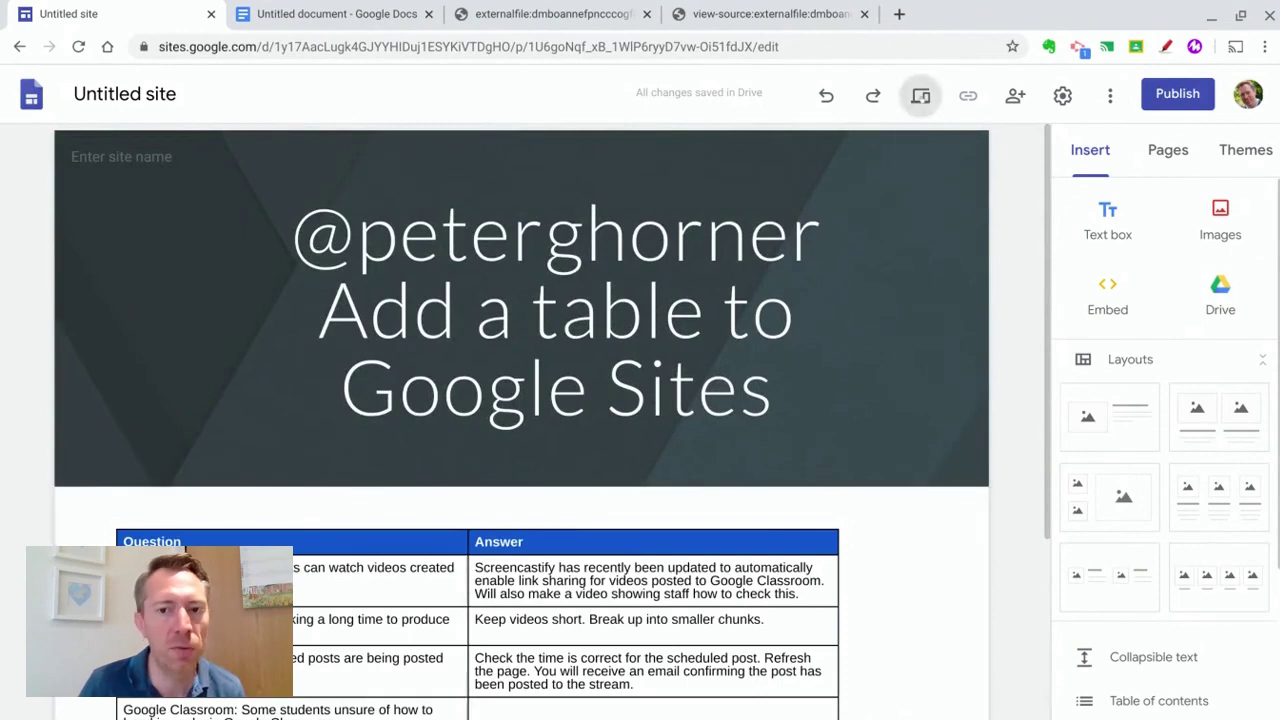
{"action": "left_click", "coordinate": [920, 95]}
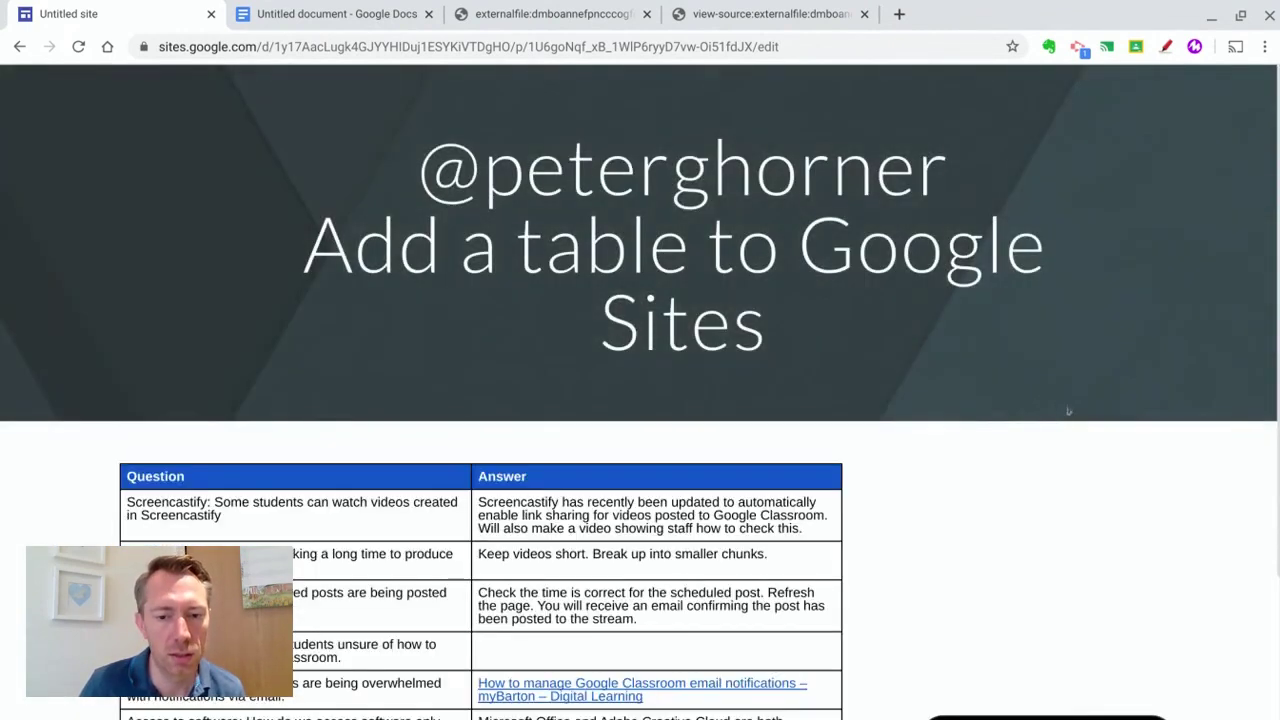
{"action": "scroll", "coordinate": [985, 349], "scroll_direction": "down", "scroll_amount": 3}
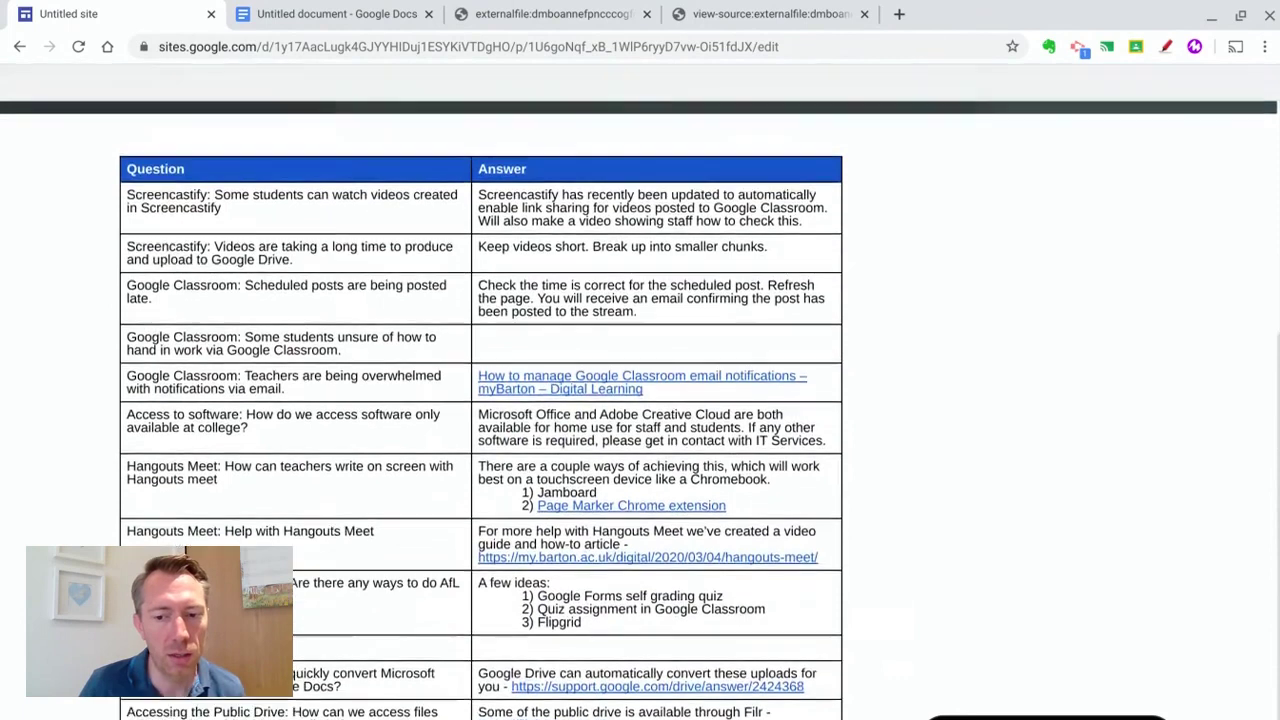
{"action": "left_click", "coordinate": [1005, 718]}
{"action": "left_click", "coordinate": [965, 718]}
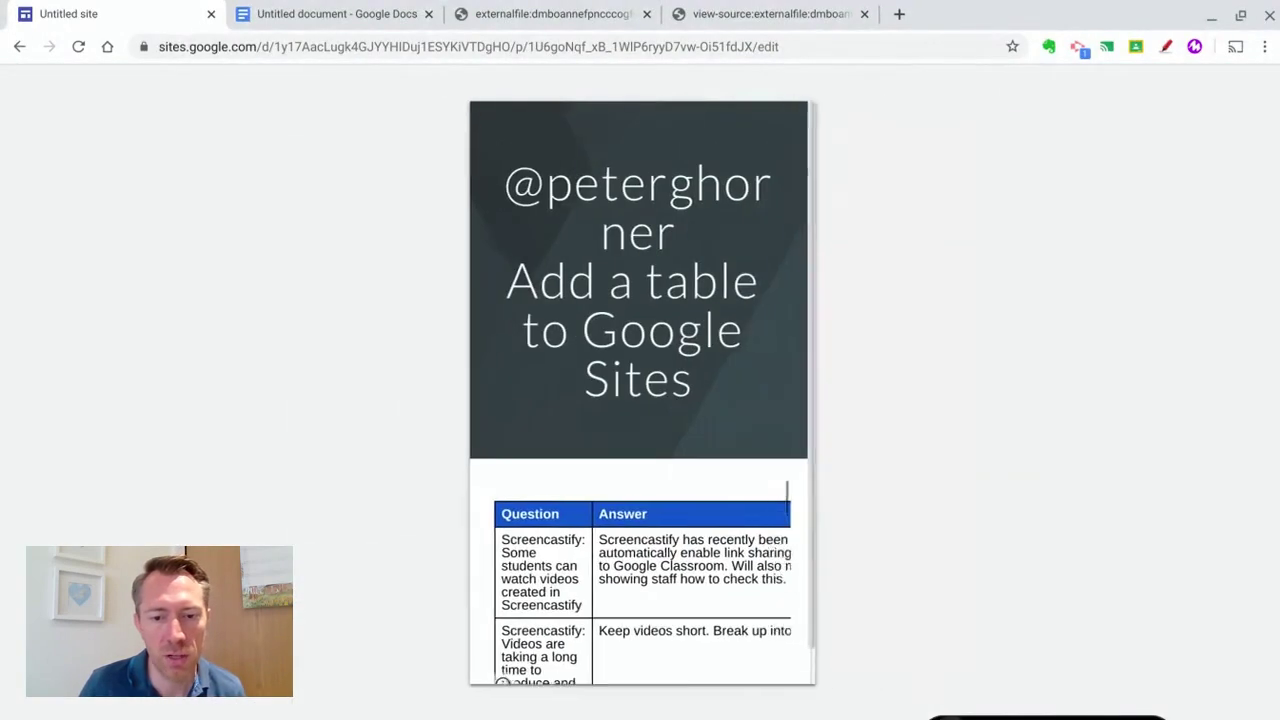
{"action": "left_click", "coordinate": [1005, 718]}
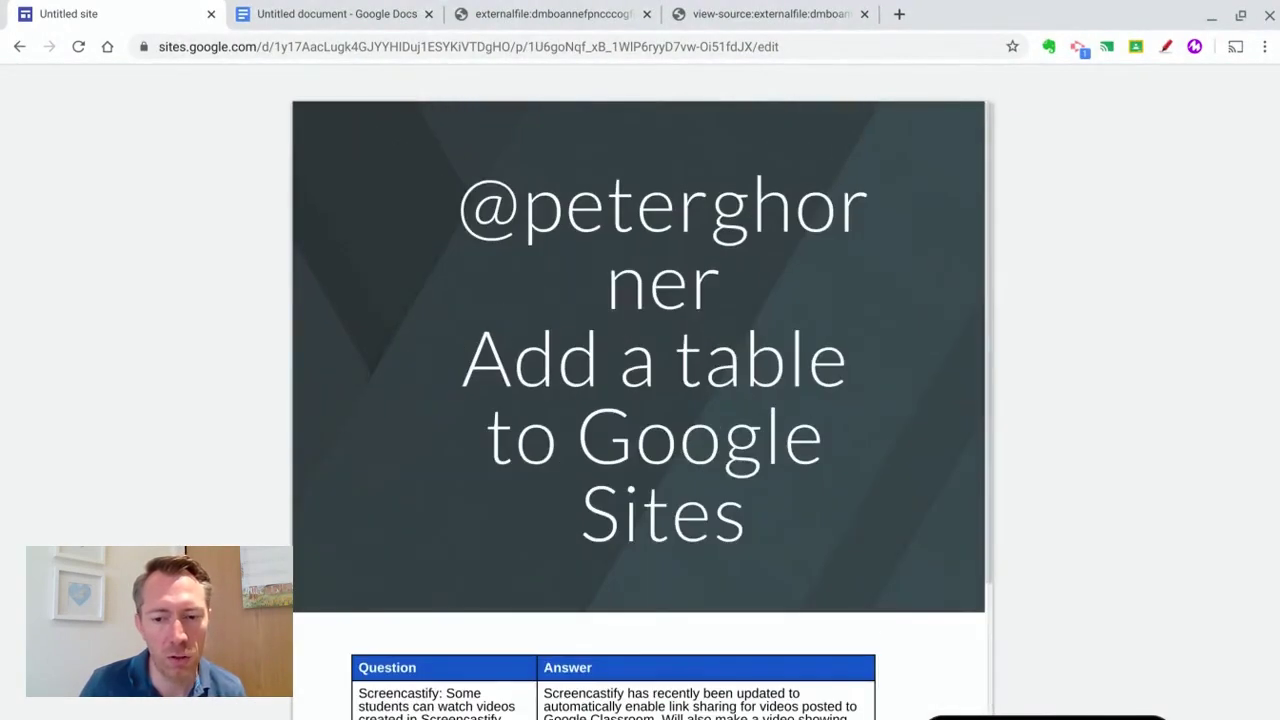
{"action": "left_click", "coordinate": [1045, 718]}
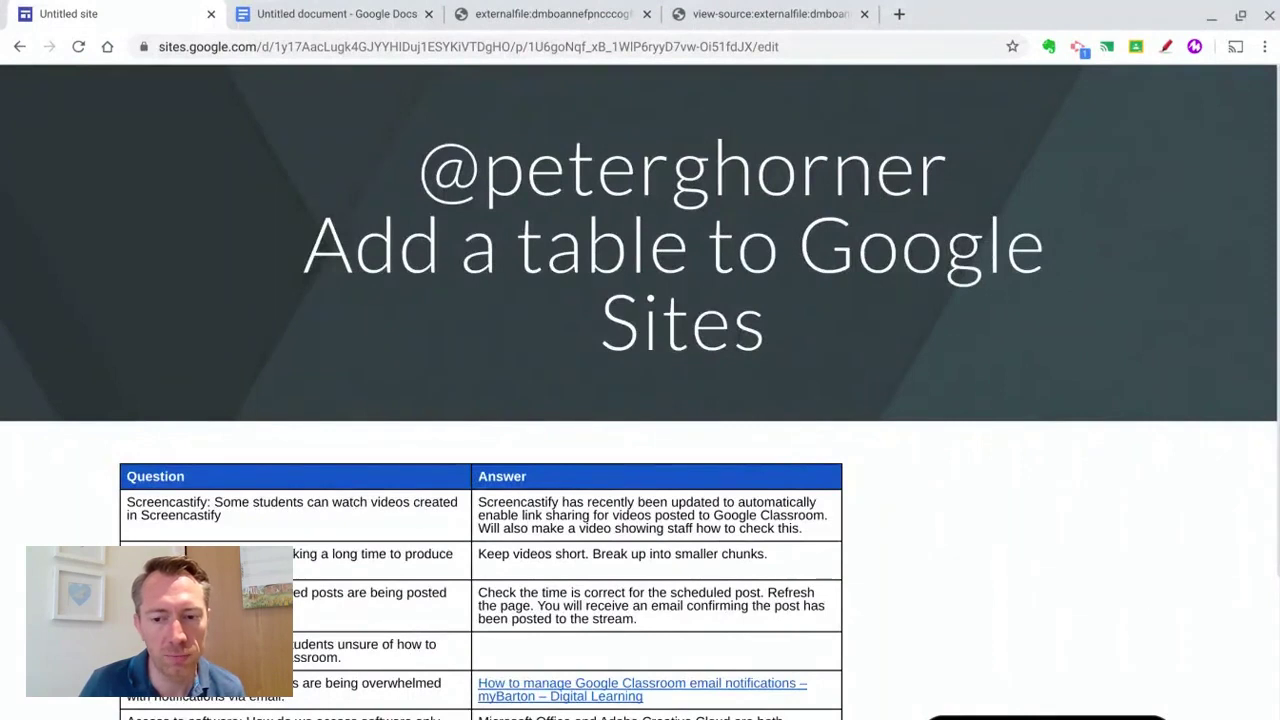
{"action": "left_click", "coordinate": [1130, 718]}
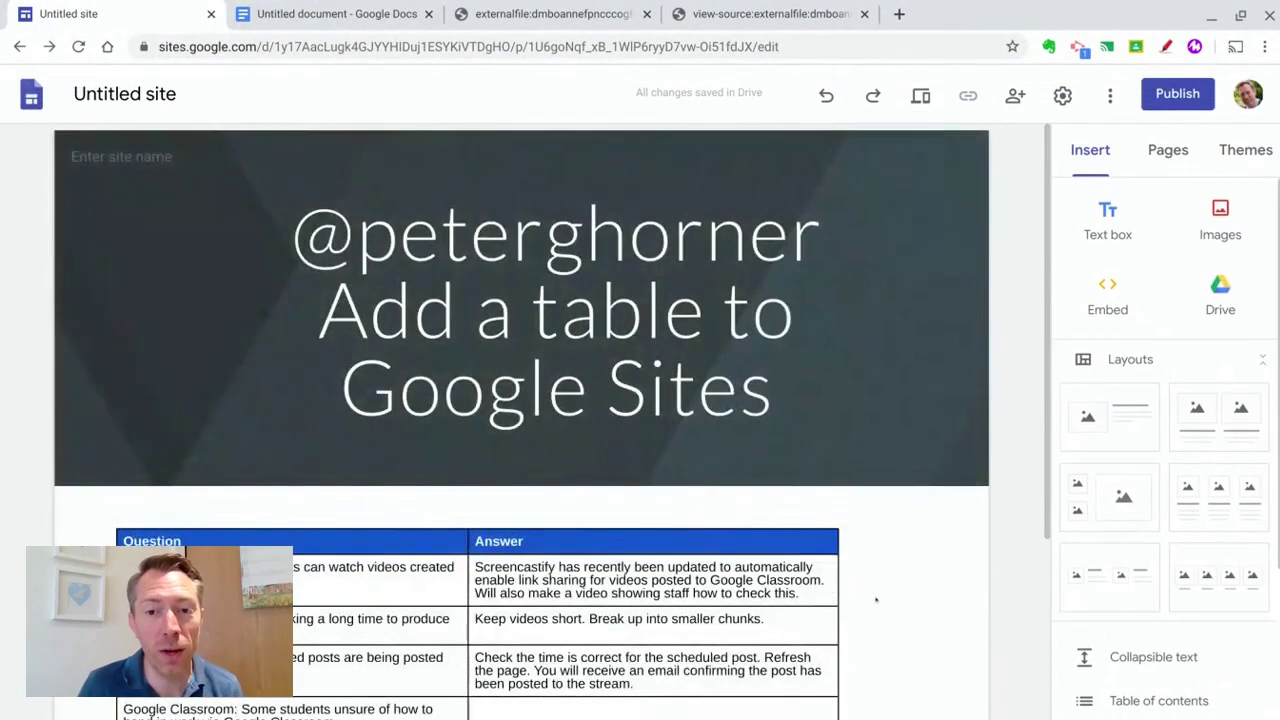